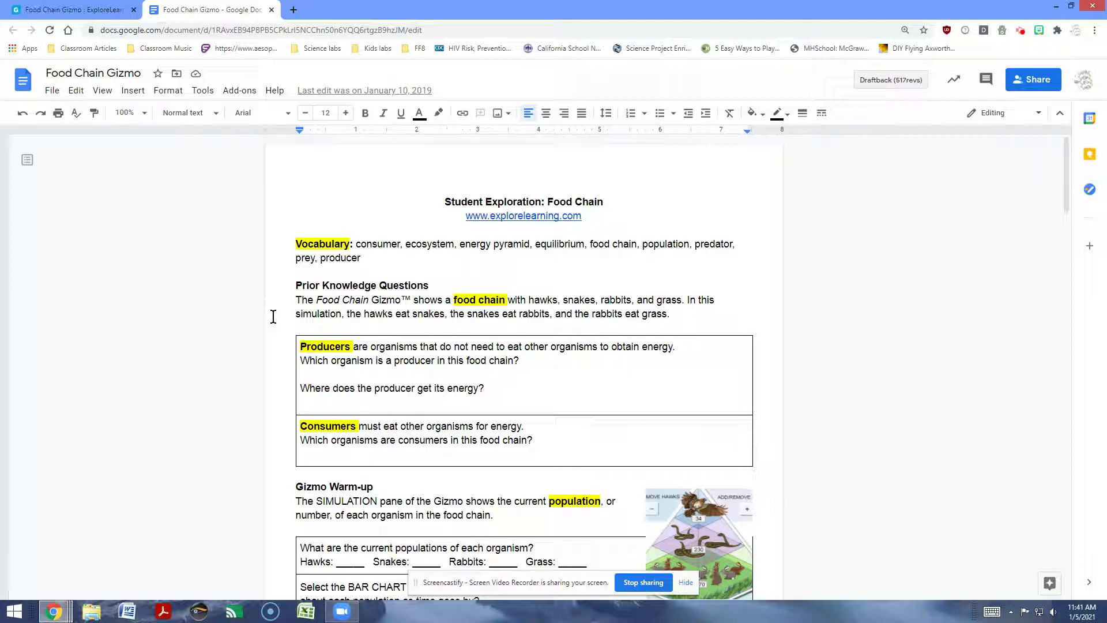
# - Scroll past the Prior Knowledge Questions to the Gizmo Warm-up table, then switch to the simulation
pyautogui.scroll(-2, 273, 317)
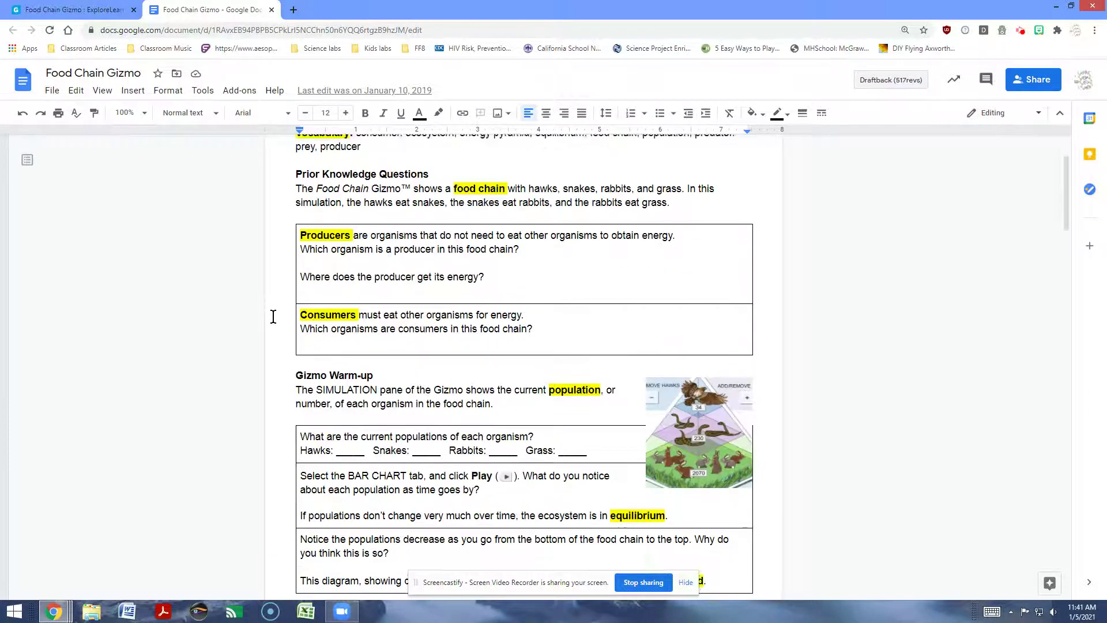
pyautogui.scroll(-2, 275, 313)
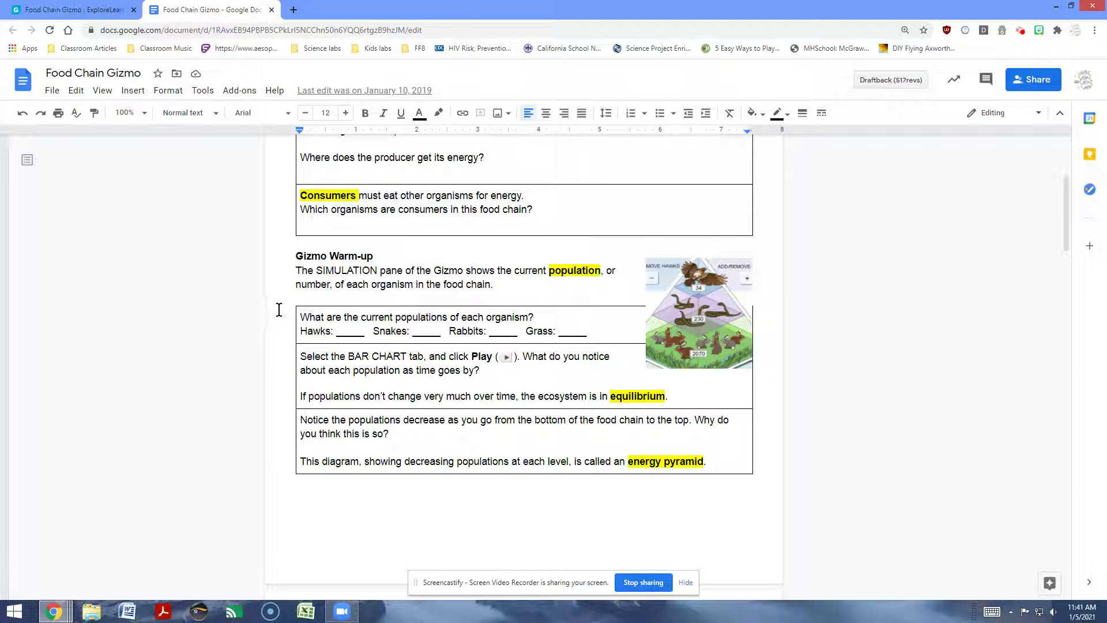
pyautogui.click(86, 9)
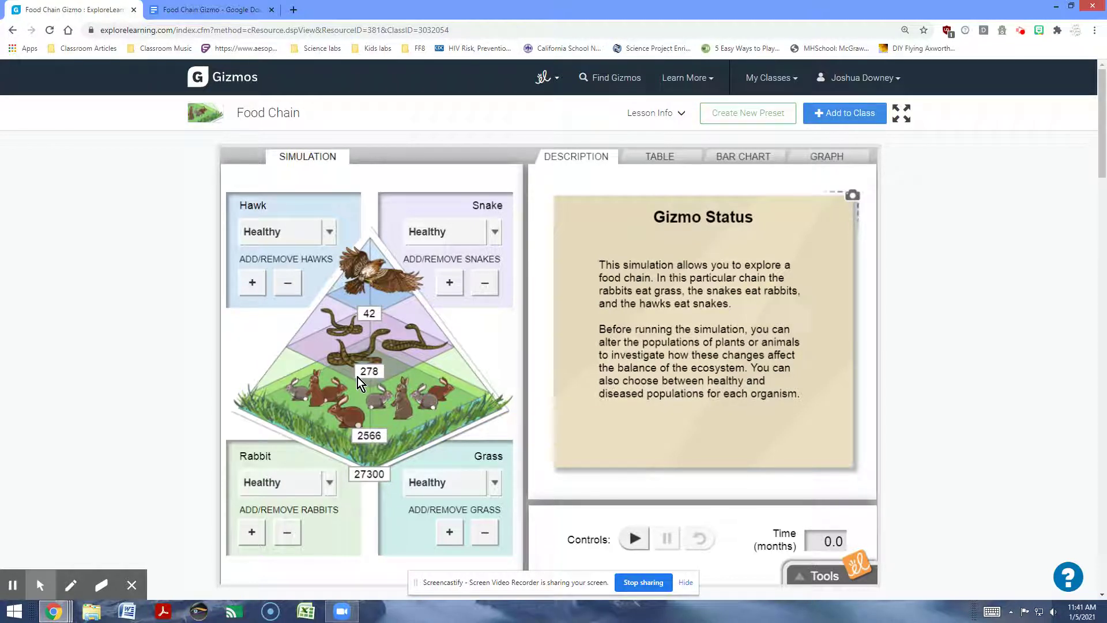
# - Dismiss the screen-sharing notice and show the Food Chain populations as a % of balance bar chart
pyautogui.click(690, 583)
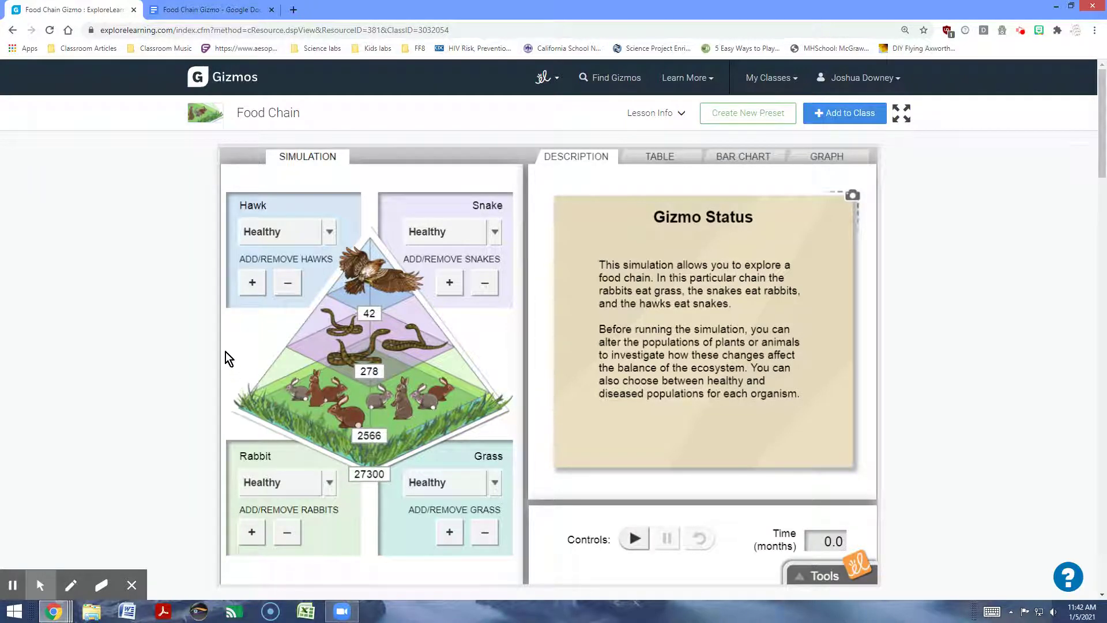
pyautogui.click(216, 16)
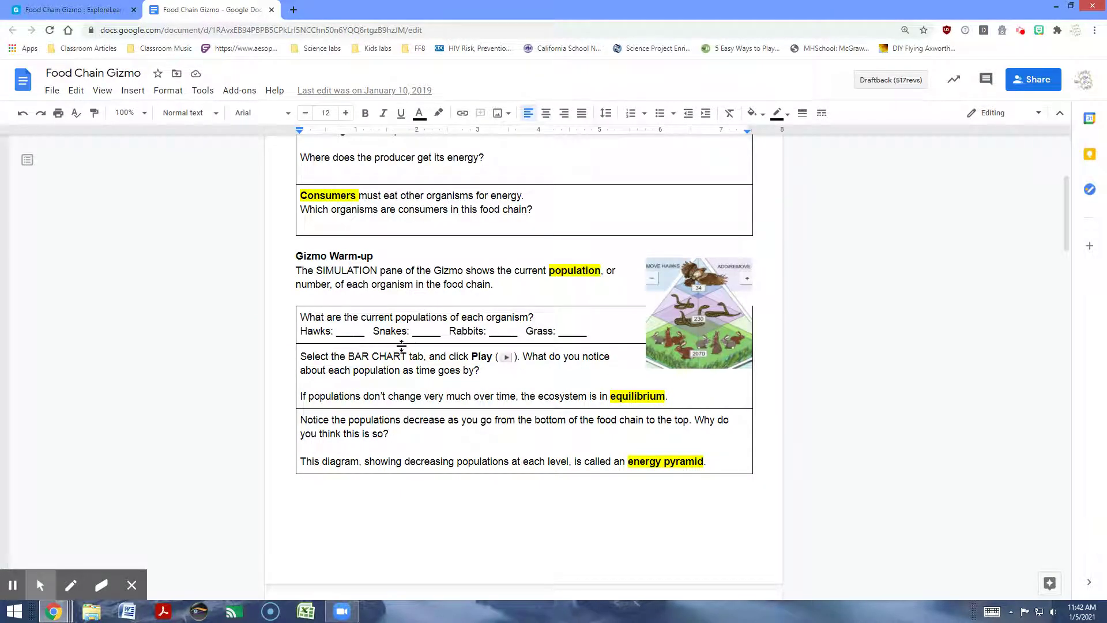
pyautogui.click(87, 12)
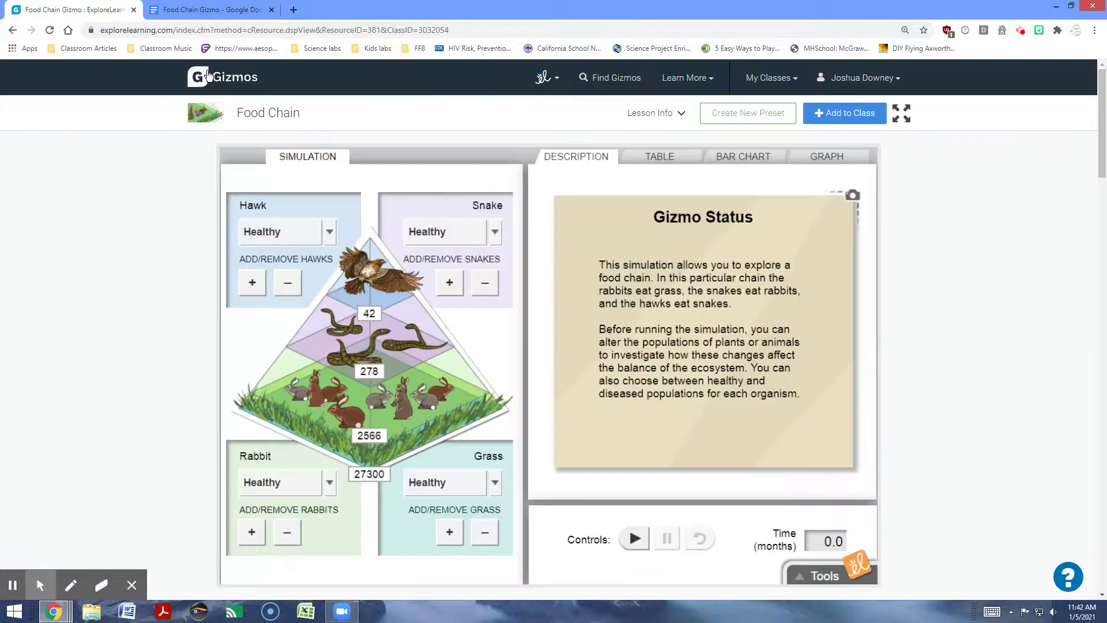
pyautogui.click(758, 168)
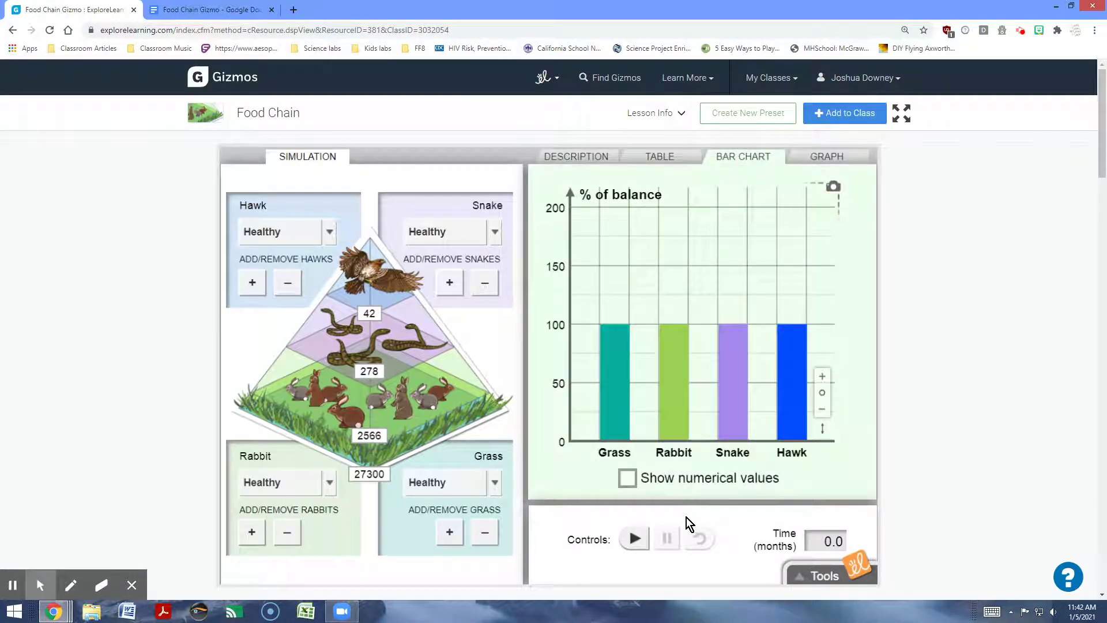
# - Run the food chain about 12 months, pause it near balance, and return to the worksheet
pyautogui.click(632, 539)
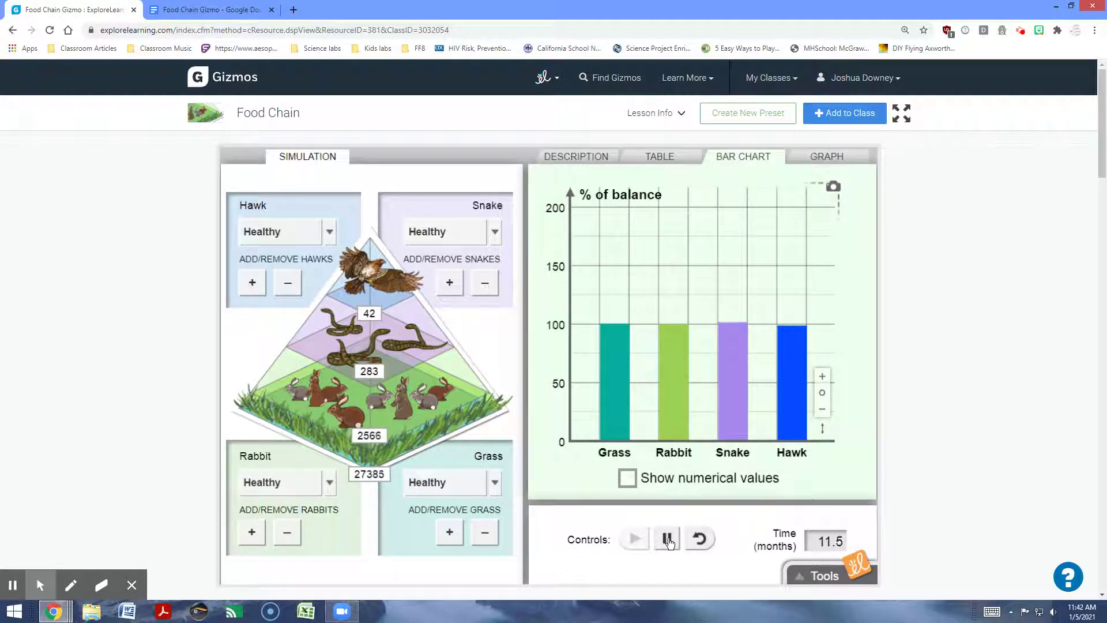
pyautogui.click(668, 540)
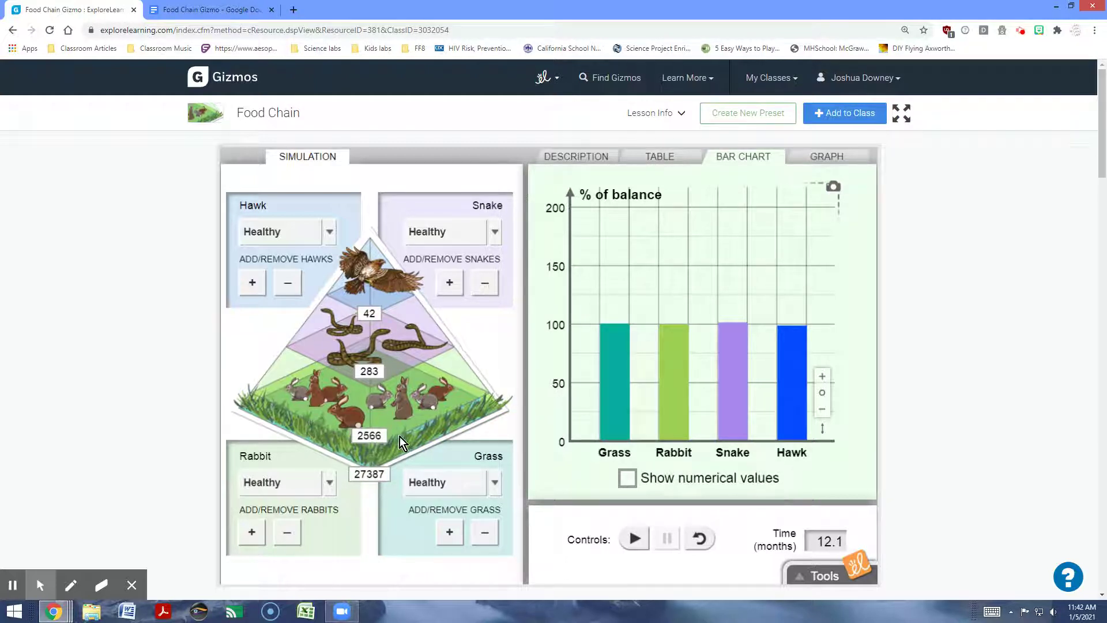
pyautogui.click(193, 10)
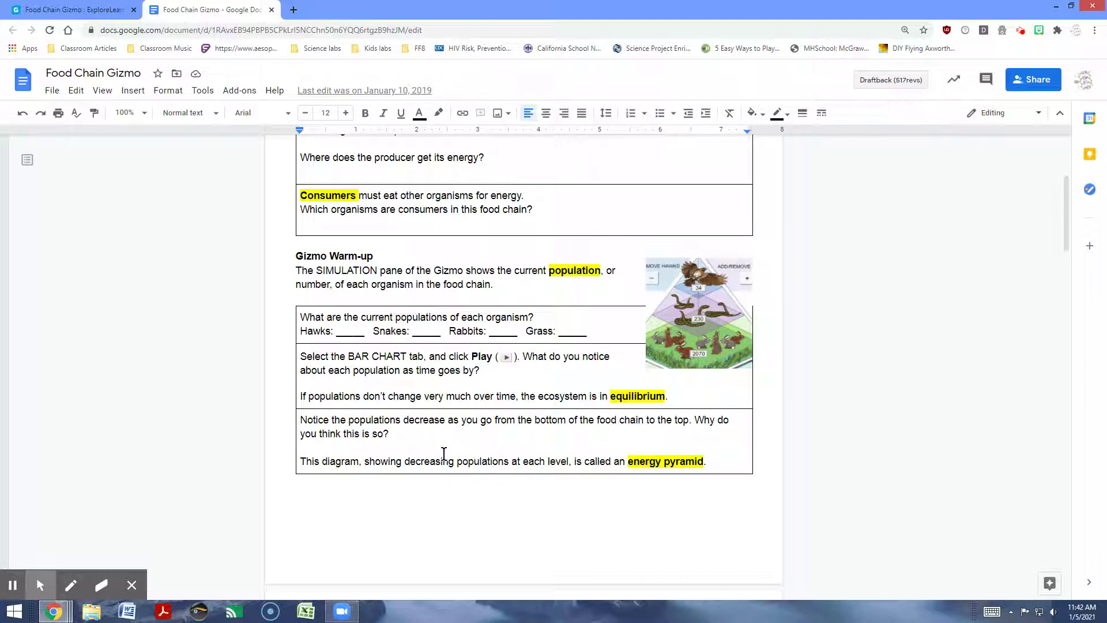
# - Scroll to the Activity A Predict table, then switch back to the Food Chain simulation
pyautogui.scroll(-8, 400, 449)
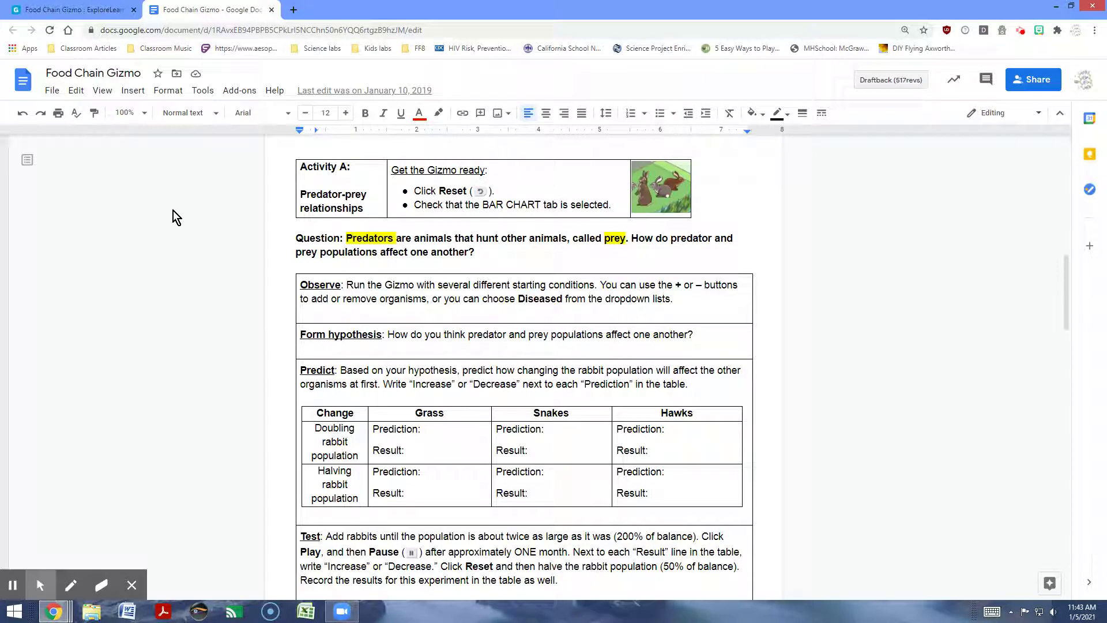
pyautogui.click(86, 10)
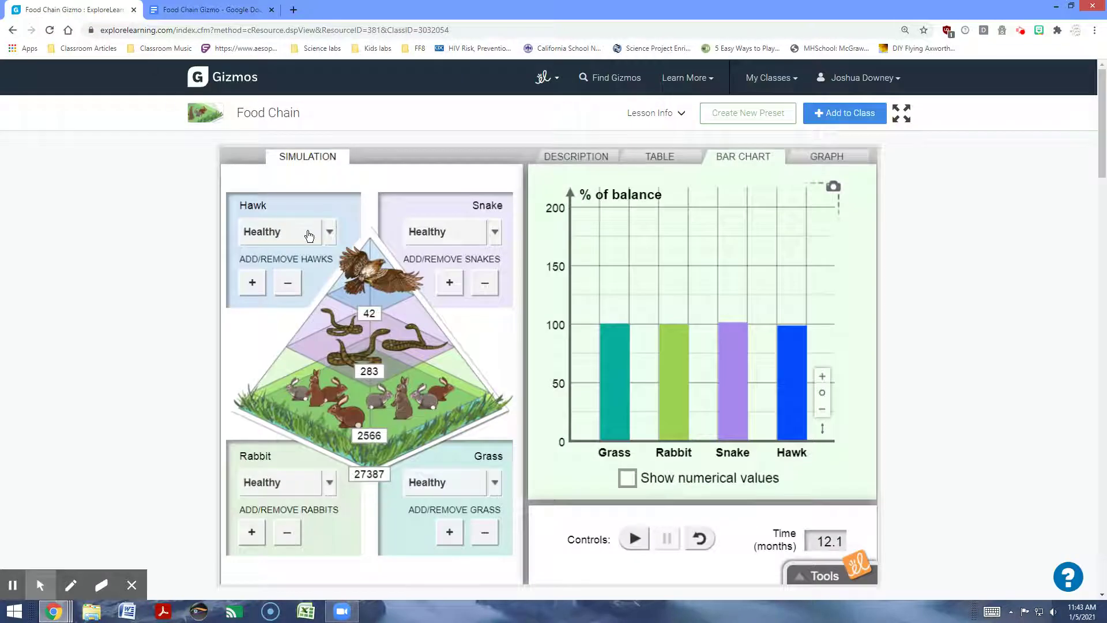
# - Mark the hawks as Diseased, then reset the simulation to 0 months
pyautogui.click(328, 237)
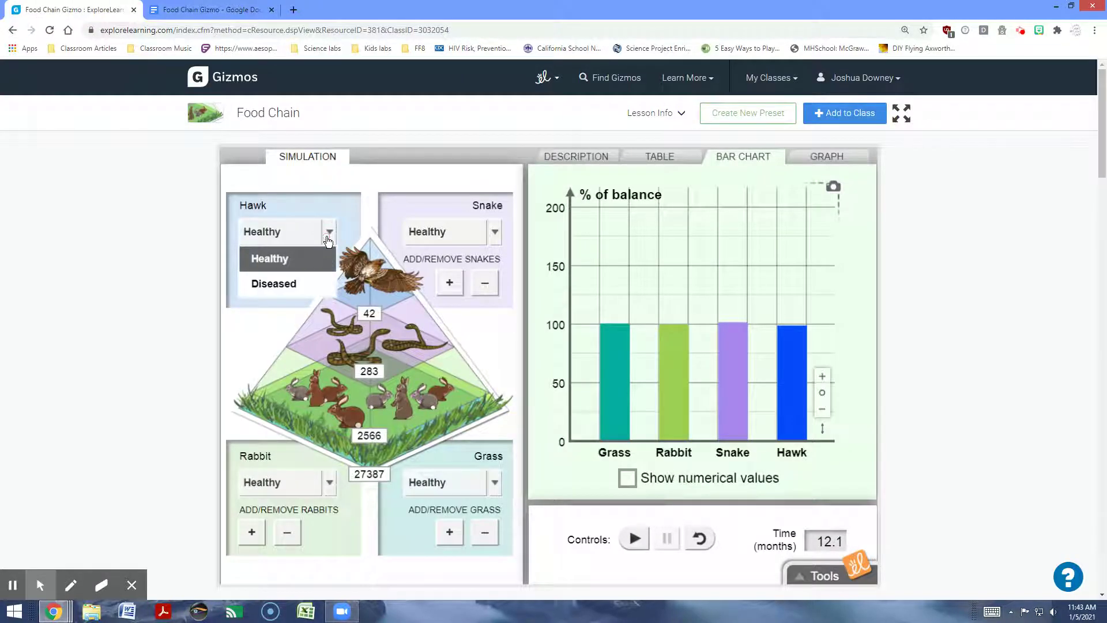
pyautogui.click(310, 284)
pyautogui.click(576, 157)
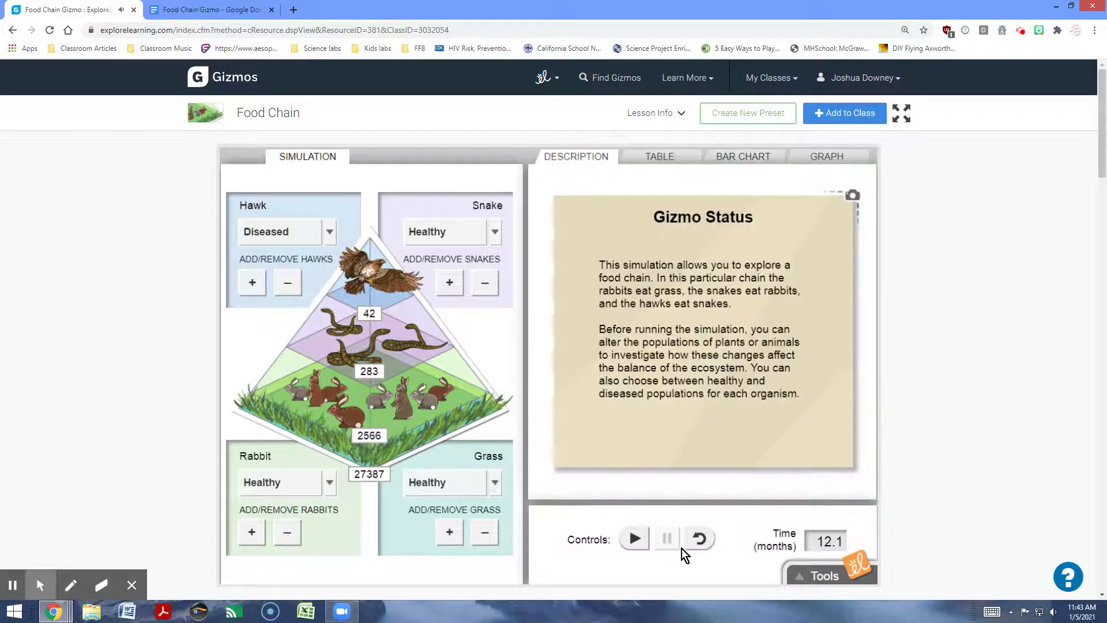
pyautogui.click(699, 540)
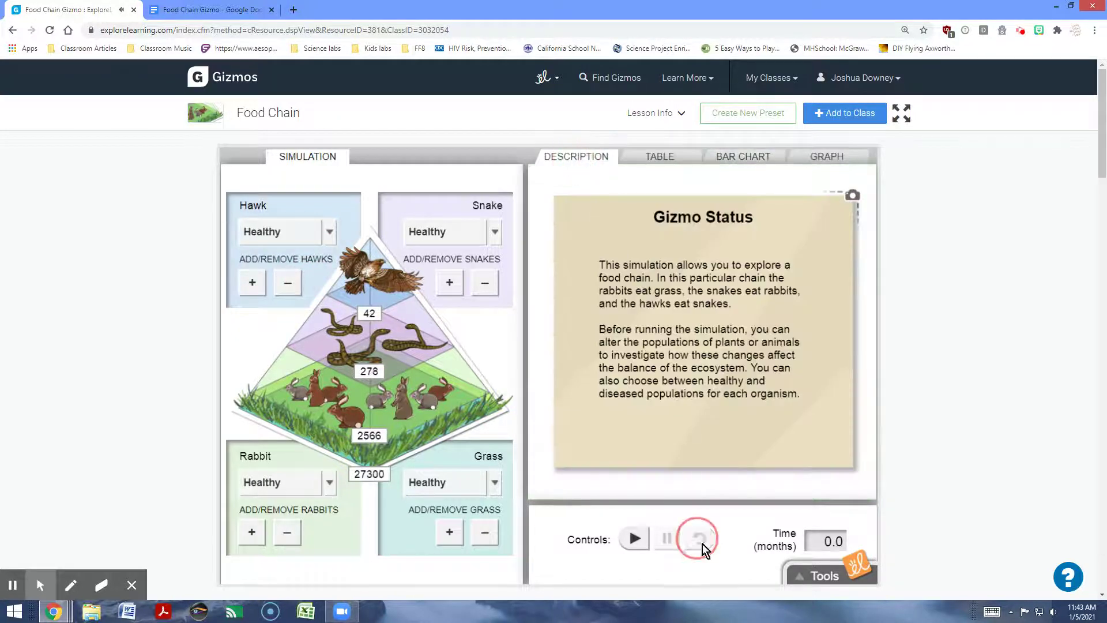
# - Make the hawks Diseased again, remove some hawks, then add them back to 42
pyautogui.click(309, 233)
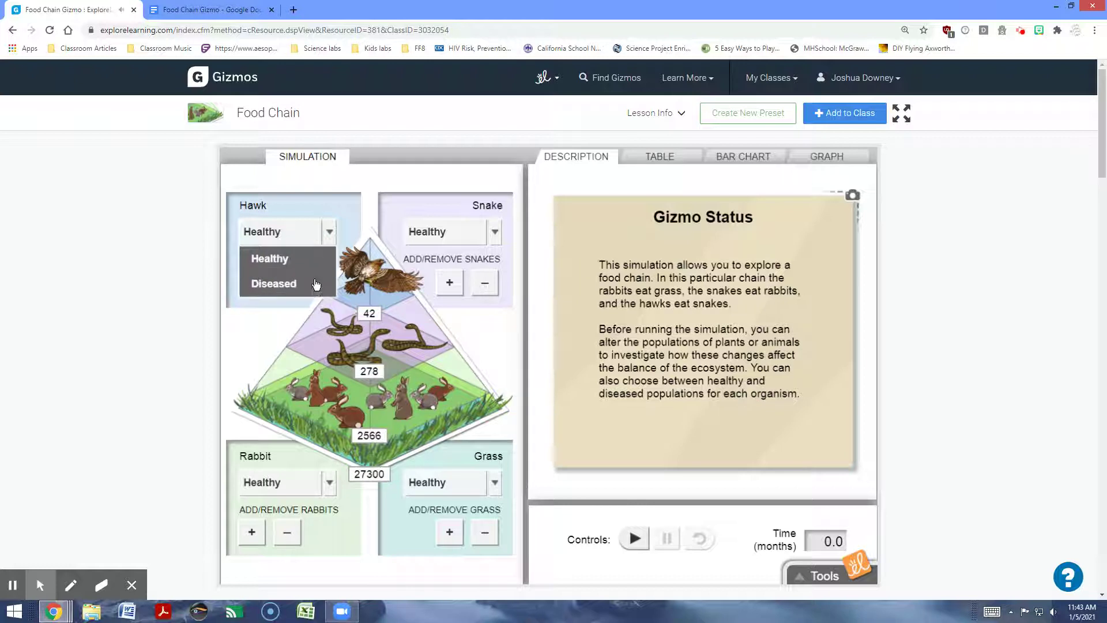
pyautogui.click(316, 286)
pyautogui.click(292, 284)
pyautogui.click(292, 284)
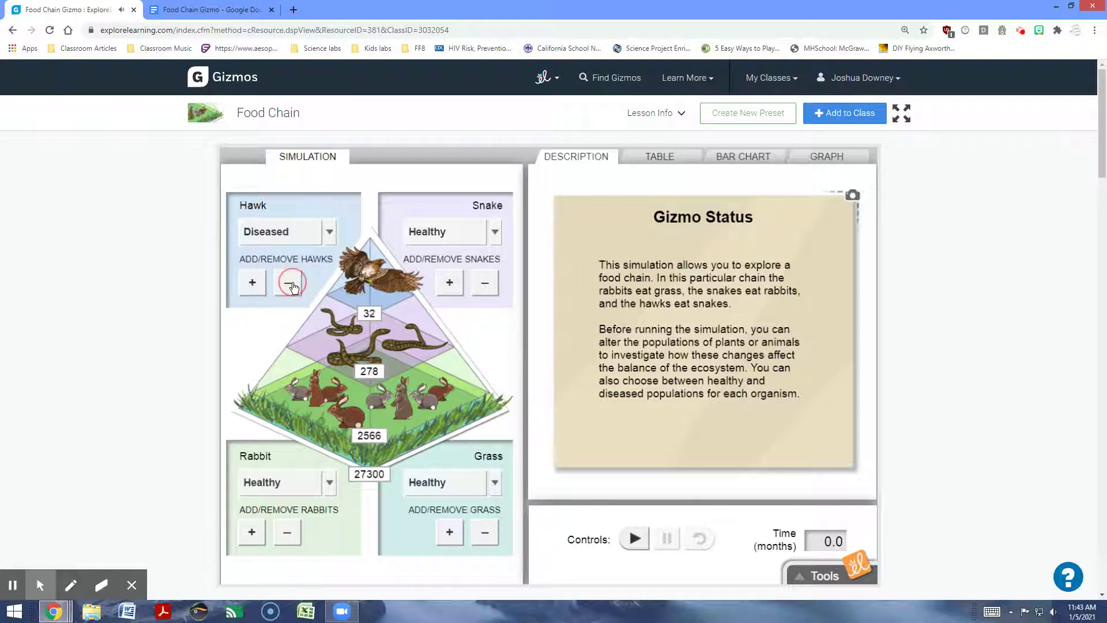
pyautogui.click(252, 283)
pyautogui.click(261, 285)
pyautogui.click(264, 287)
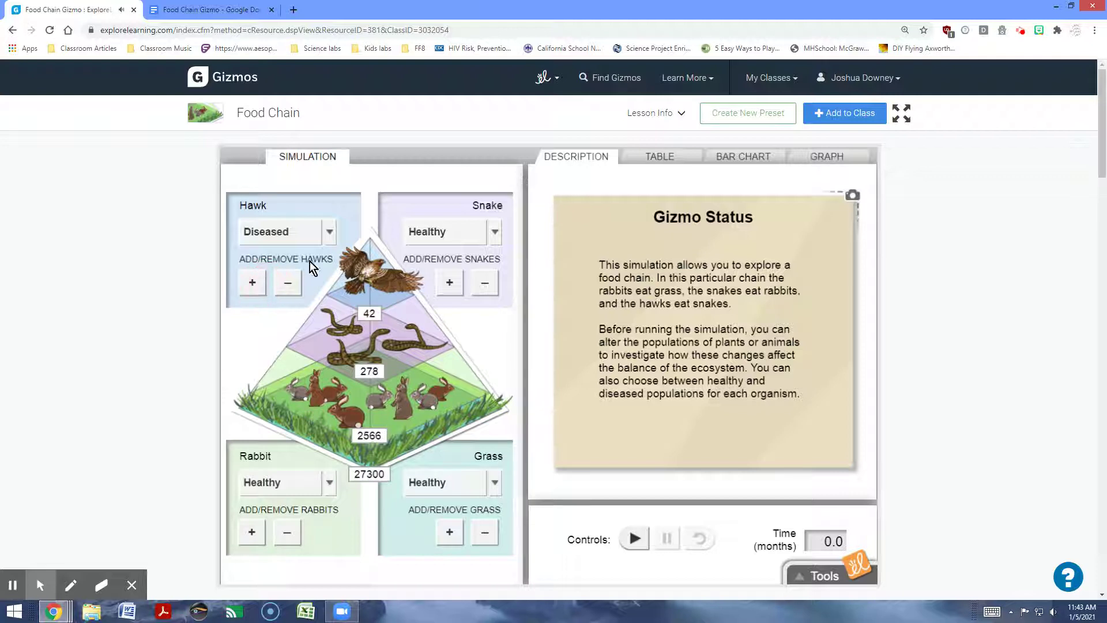
# - Set the hawks back to Healthy, glance at the worksheet, and return to the simulation
pyautogui.click(329, 231)
pyautogui.click(311, 258)
pyautogui.click(219, 9)
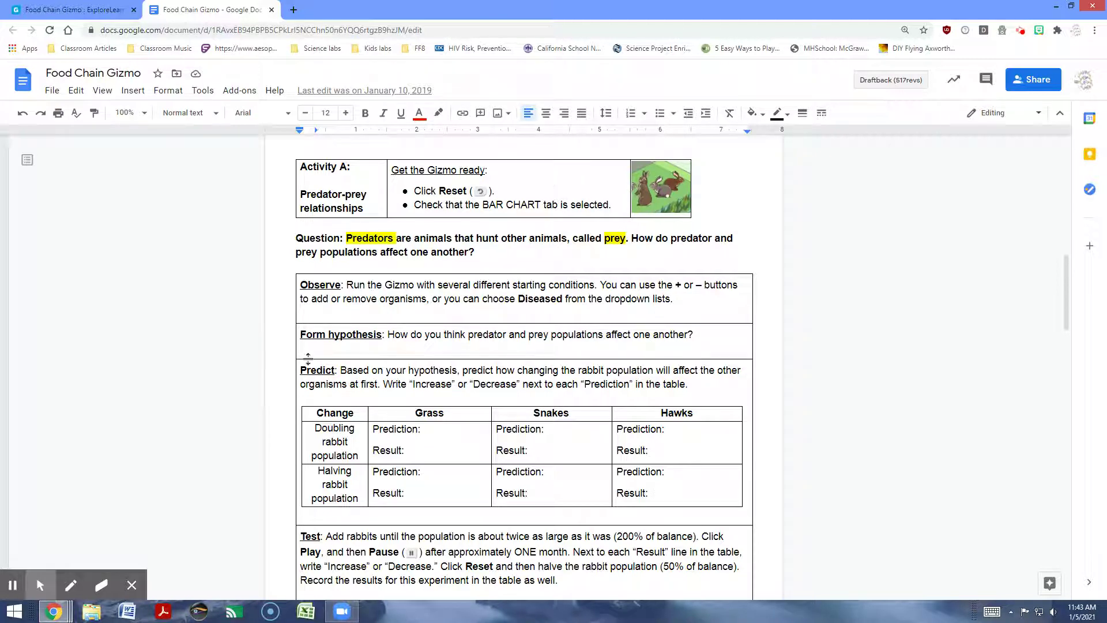
pyautogui.click(115, 10)
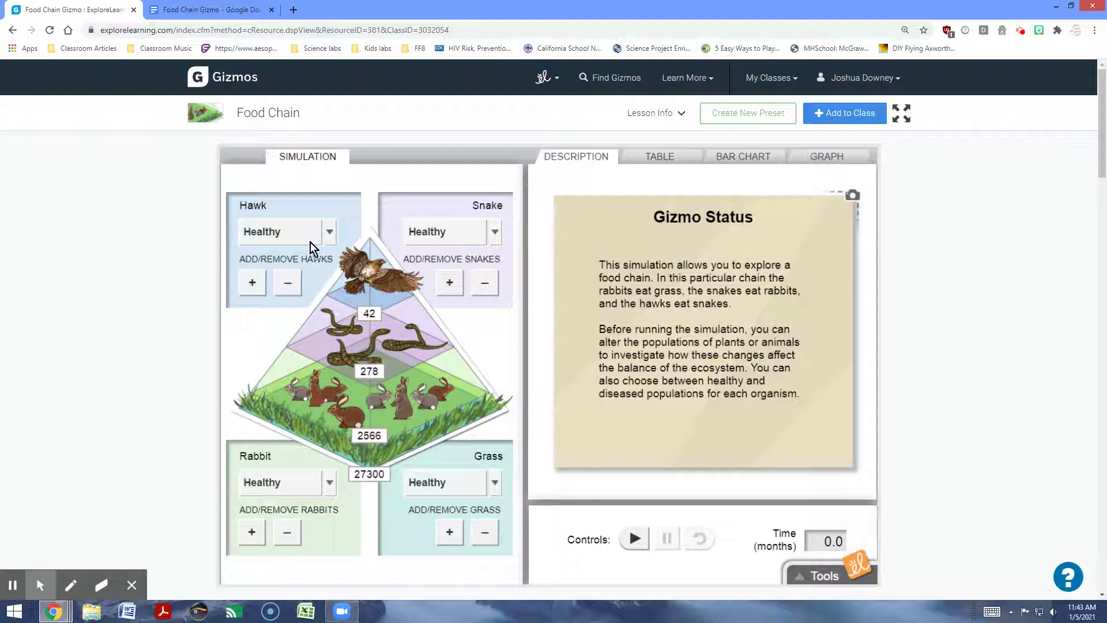
pyautogui.click(215, 11)
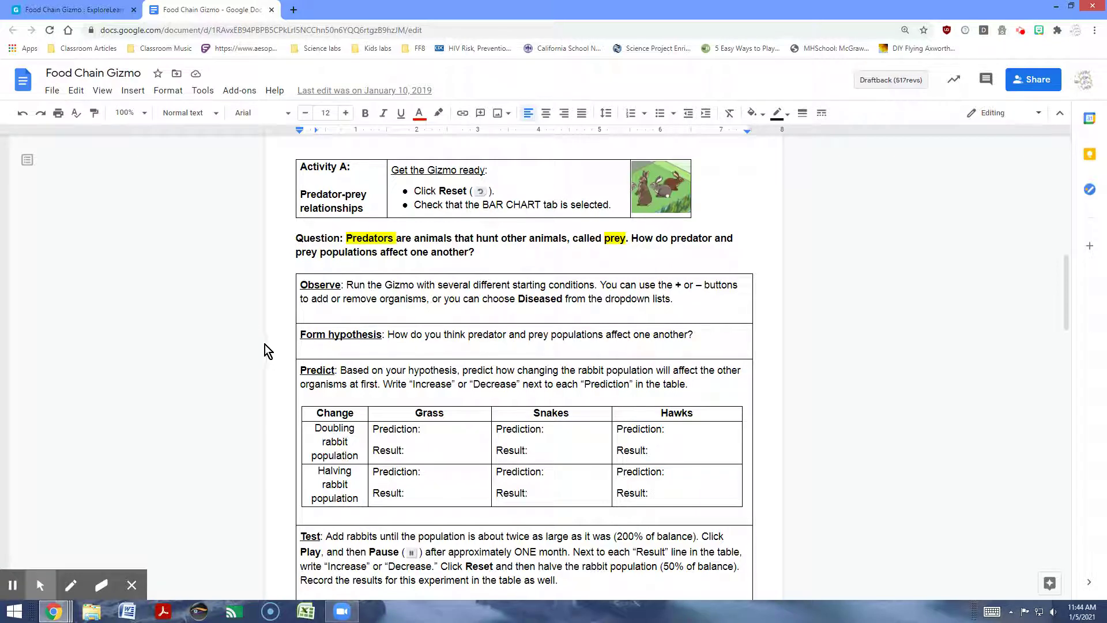
pyautogui.scroll(-1, 272, 344)
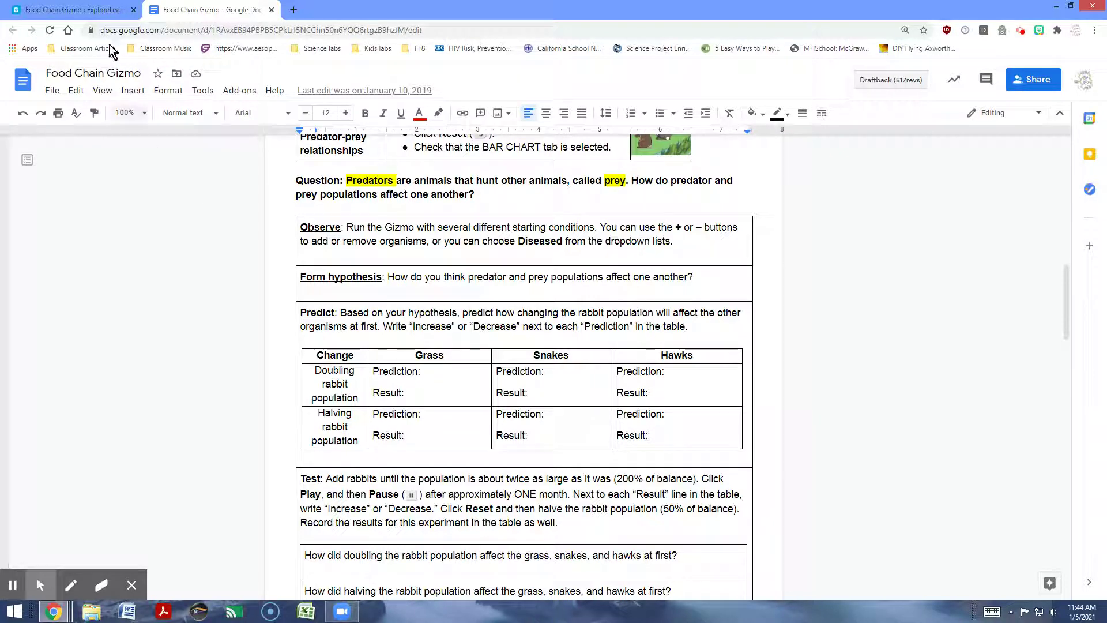
pyautogui.click(100, 16)
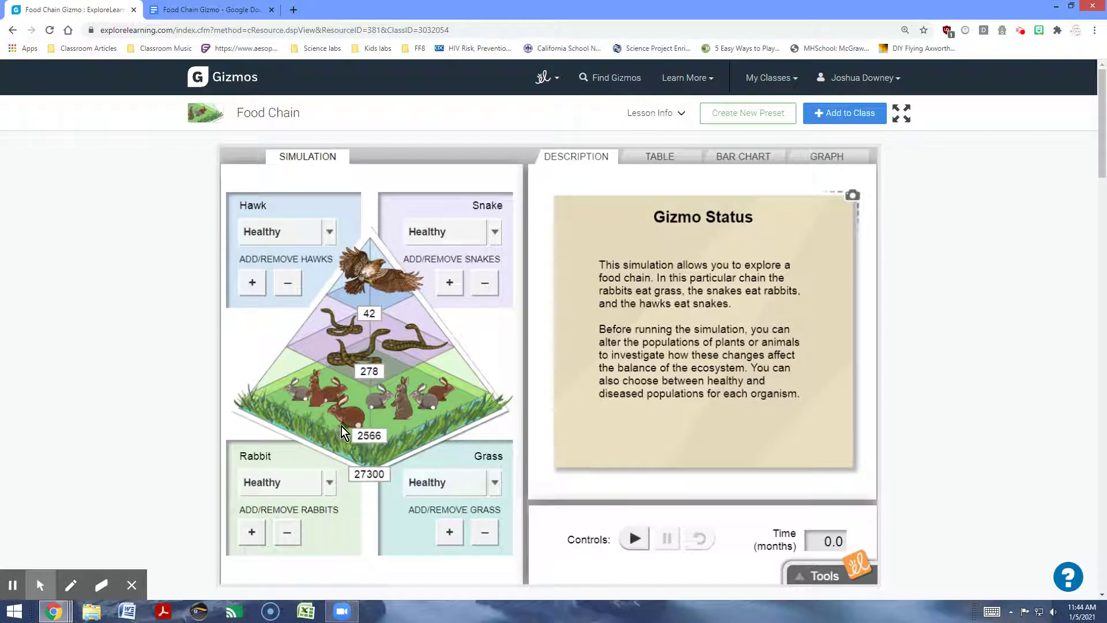
# - Double the rabbits to about 5000, run to 1.2 months, and view the % of balance bars
pyautogui.click(253, 532)
pyautogui.click(253, 532)
pyautogui.click(254, 532)
pyautogui.click(254, 532)
pyautogui.click(253, 532)
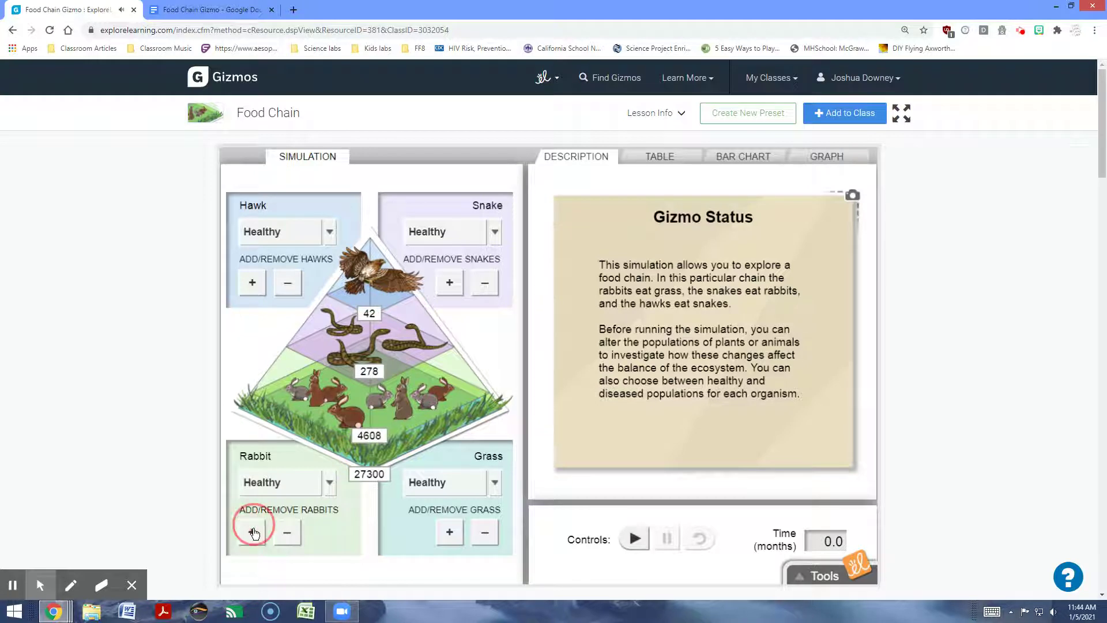
pyautogui.click(255, 532)
pyautogui.click(634, 539)
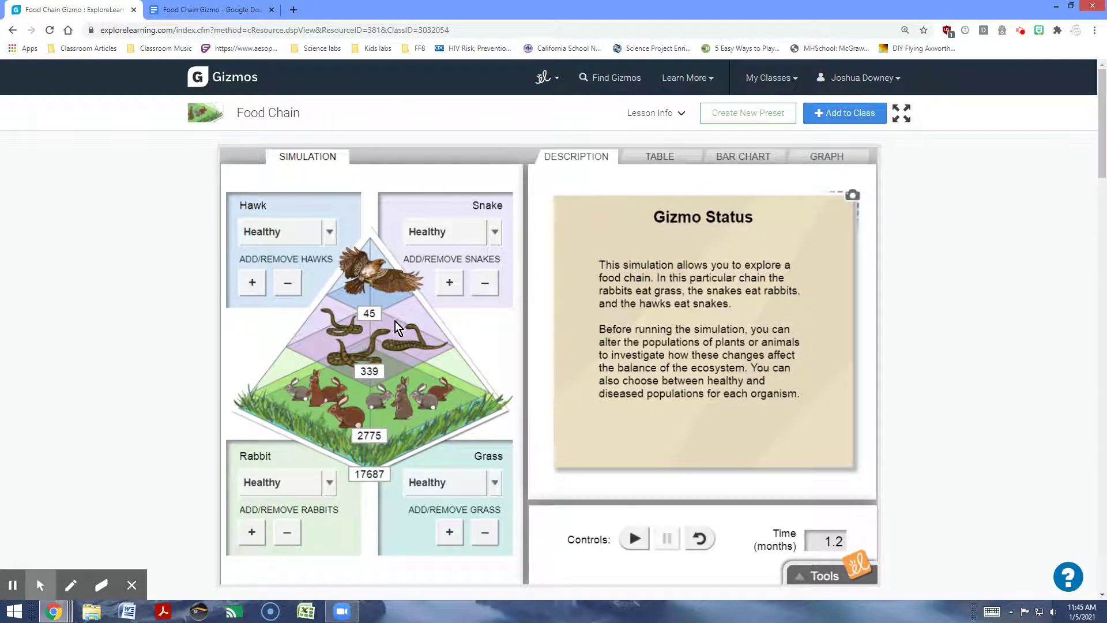
pyautogui.click(725, 156)
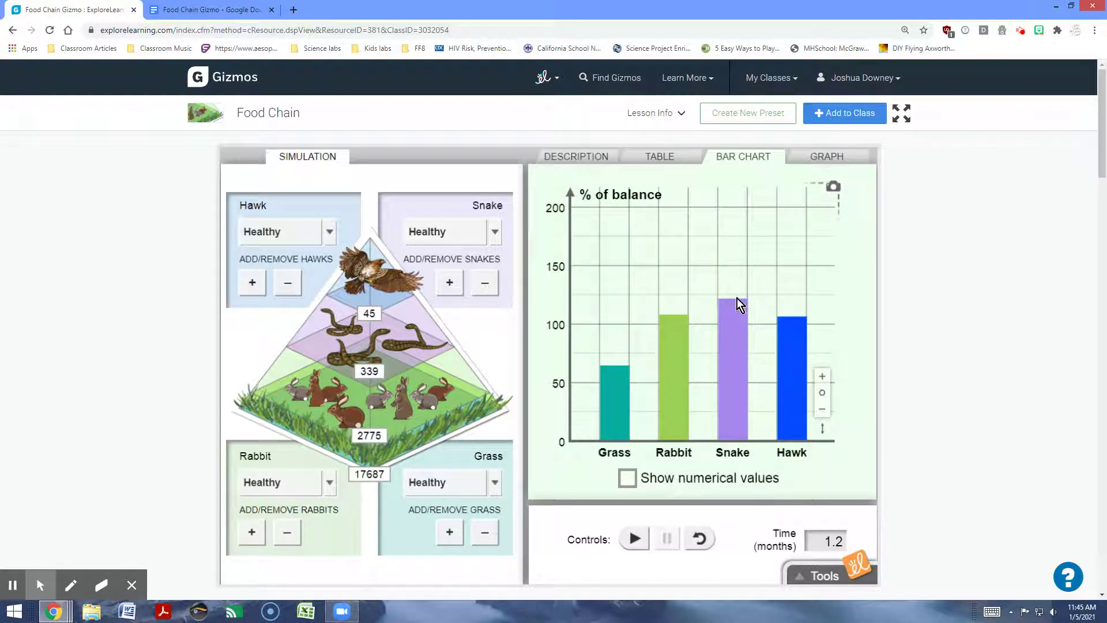
# - Back in the worksheet, place the cursor in the Grass and Snakes result cells for doubled rabbits
pyautogui.click(217, 9)
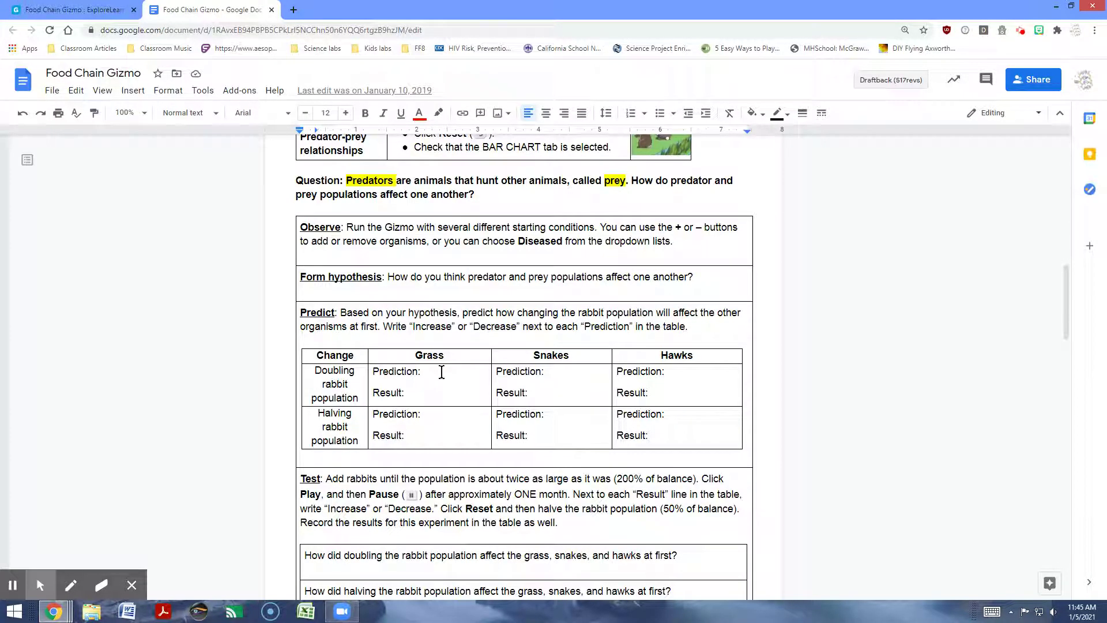
pyautogui.click(444, 396)
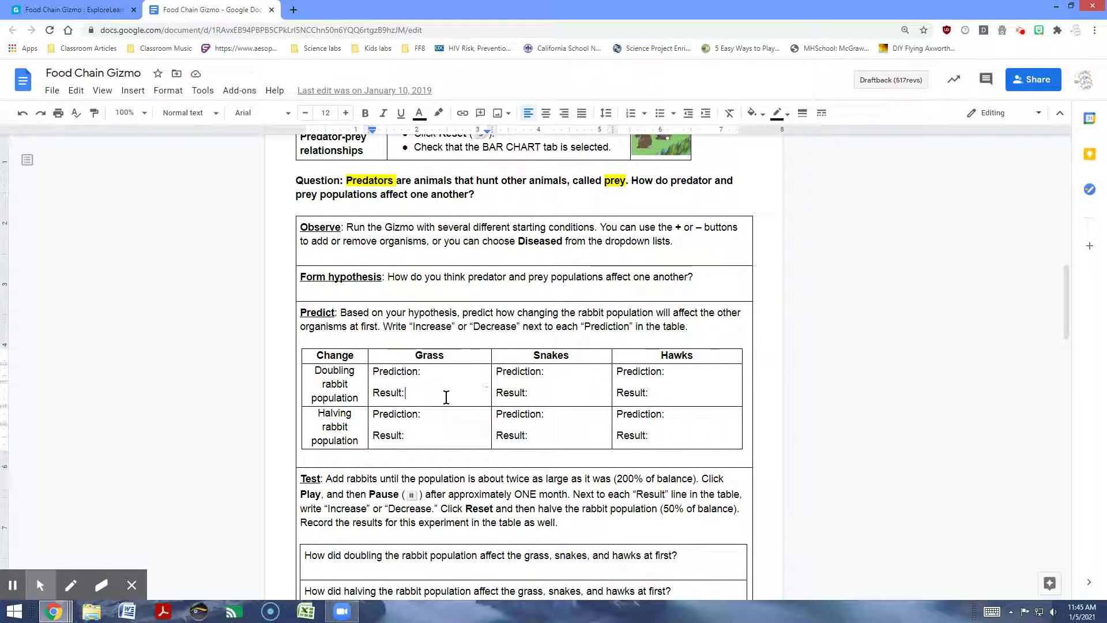
pyautogui.click(569, 394)
# - Reset the Gizmo to balanced populations and lower the rabbits to about 1300
pyautogui.click(86, 10)
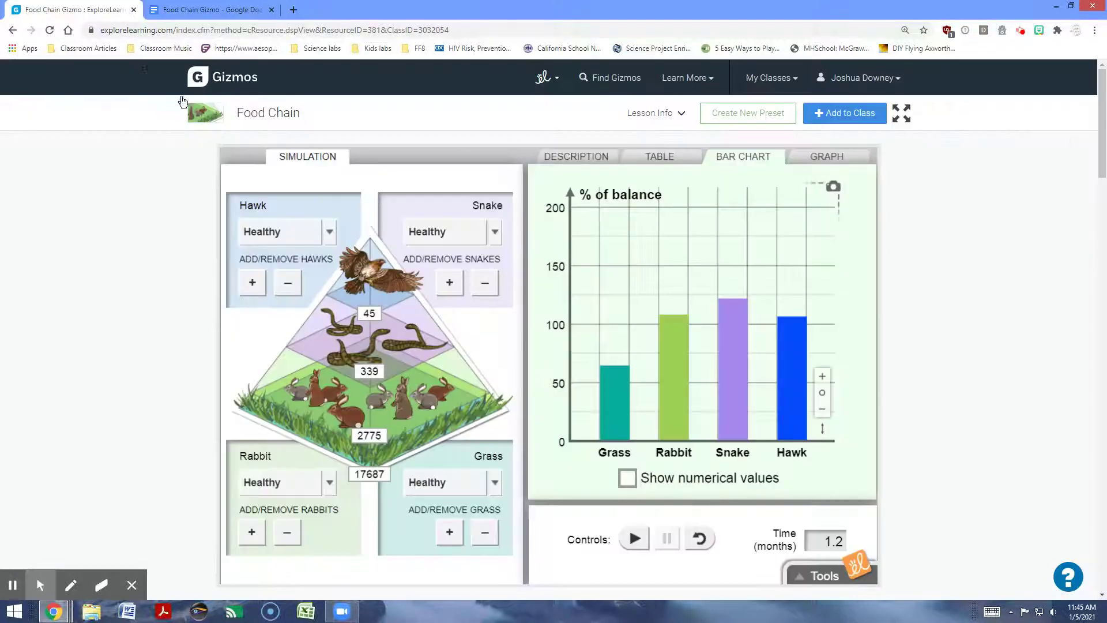
pyautogui.click(699, 538)
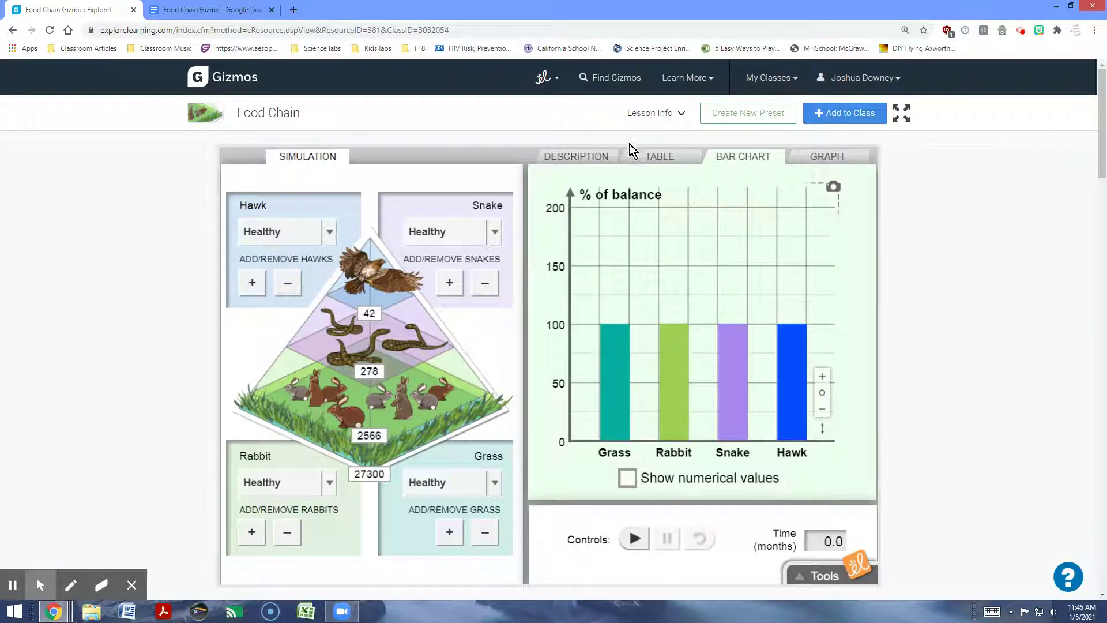
pyautogui.click(571, 155)
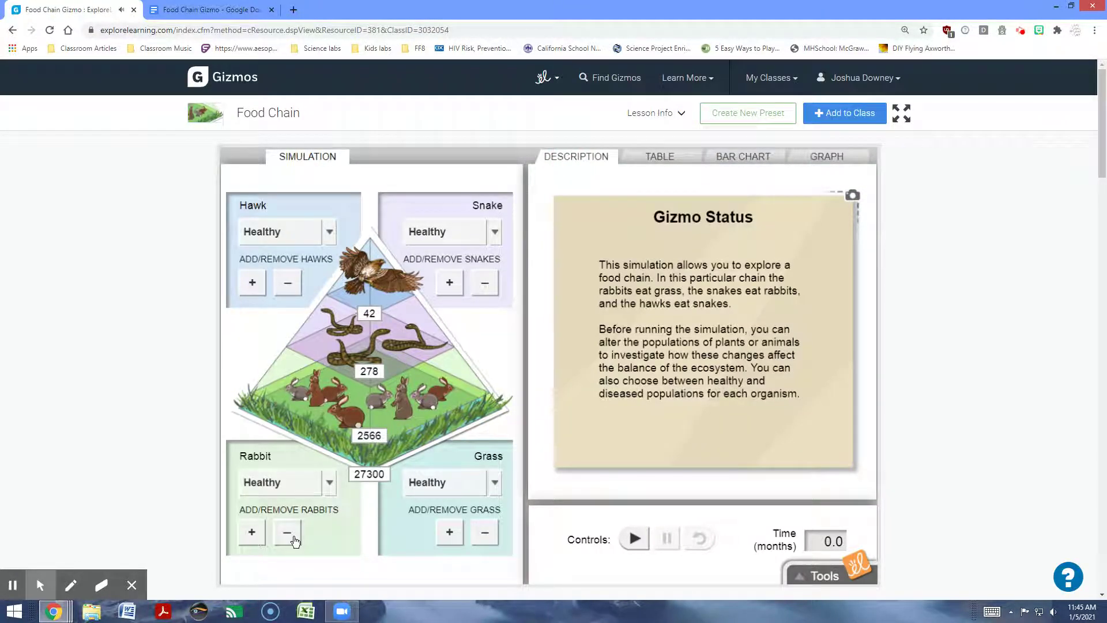
pyautogui.click(293, 540)
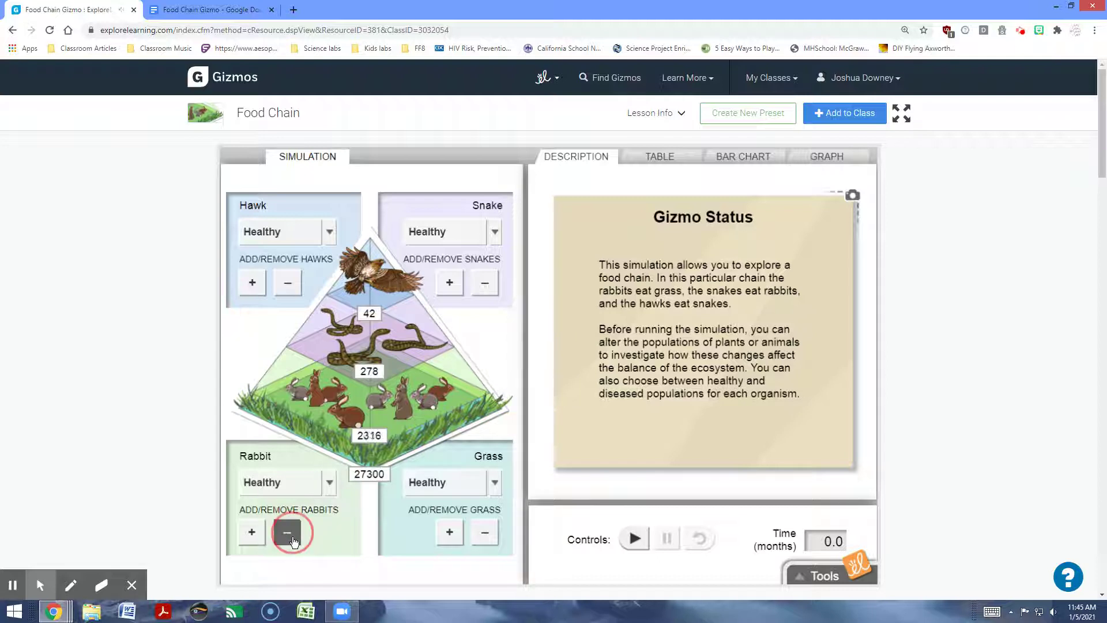
pyautogui.click(293, 540)
pyautogui.click(294, 540)
pyautogui.click(293, 540)
pyautogui.click(294, 540)
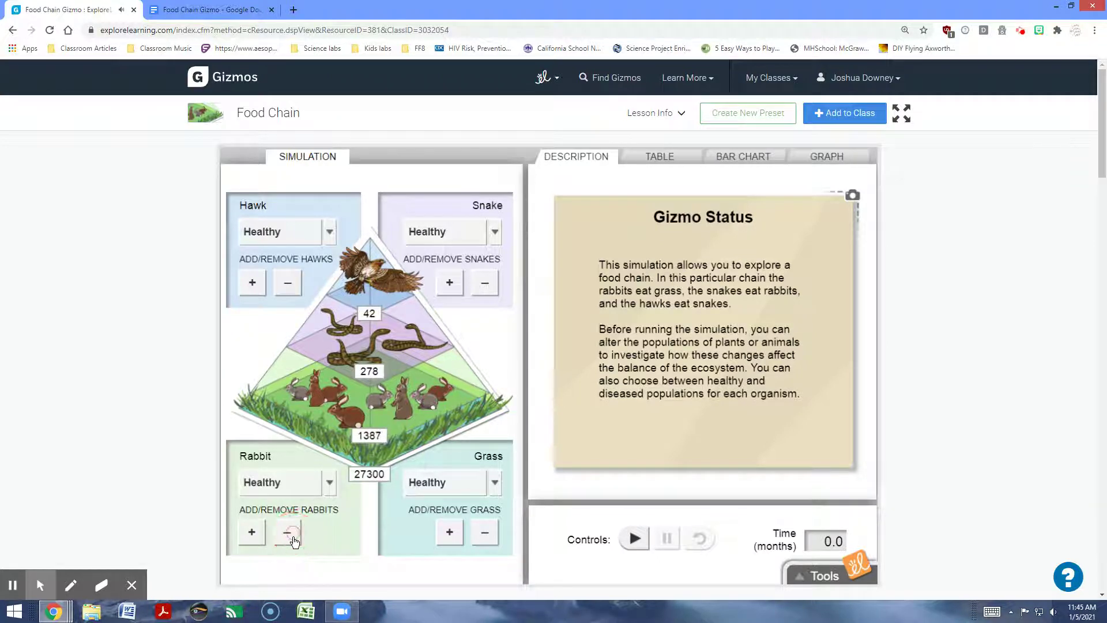
pyautogui.click(293, 540)
# - Run about 1.3 months, compare the % of balance bars, then return to the worksheet
pyautogui.click(647, 535)
pyautogui.click(667, 539)
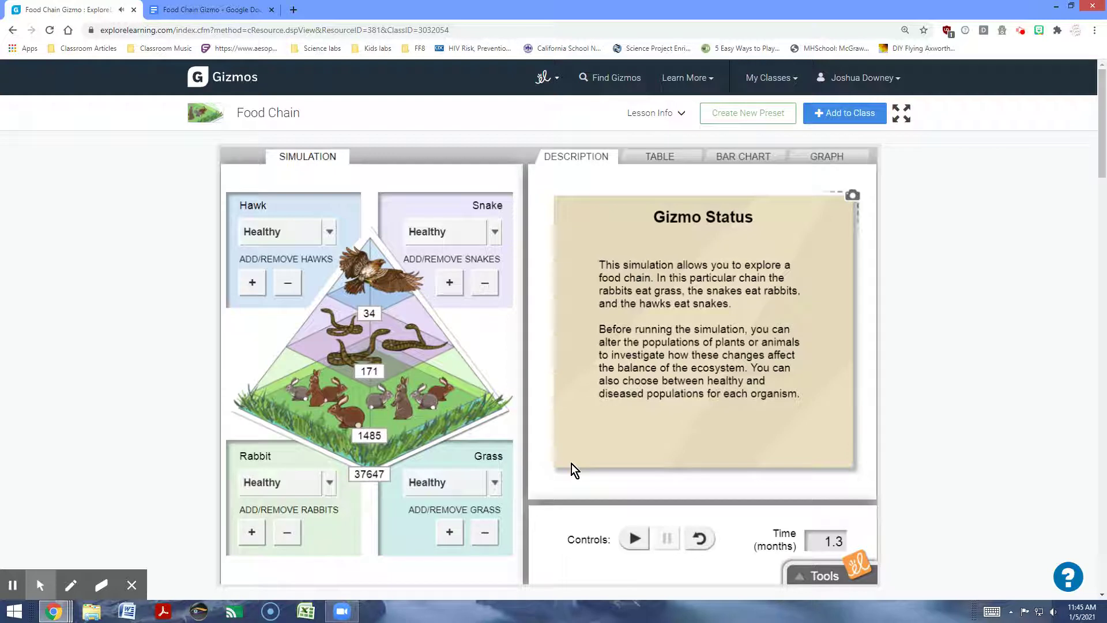
pyautogui.click(734, 156)
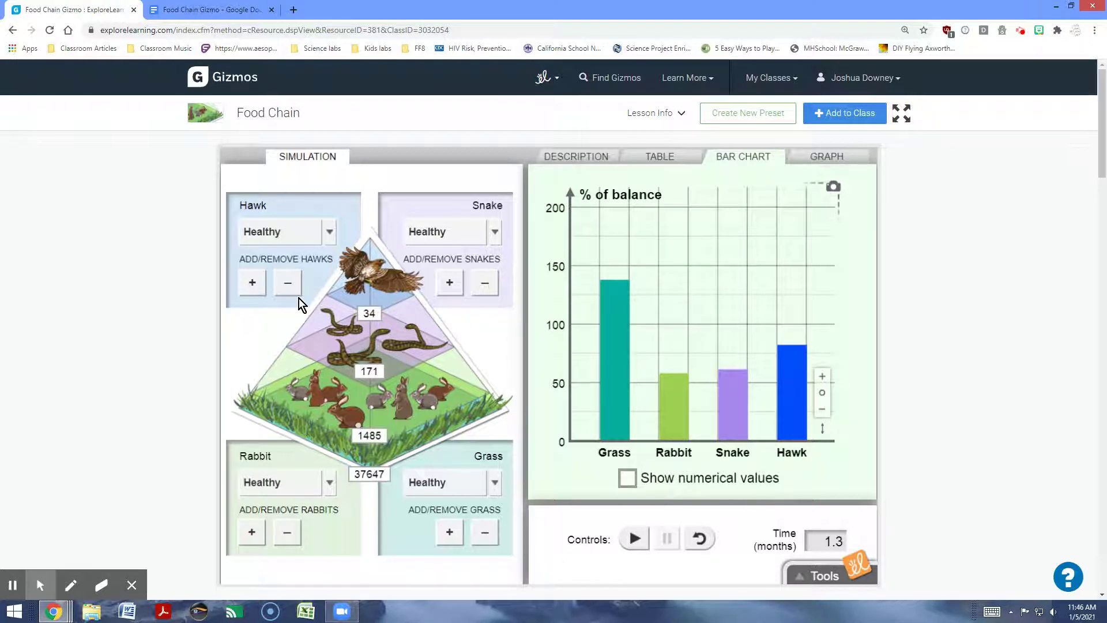
pyautogui.click(201, 9)
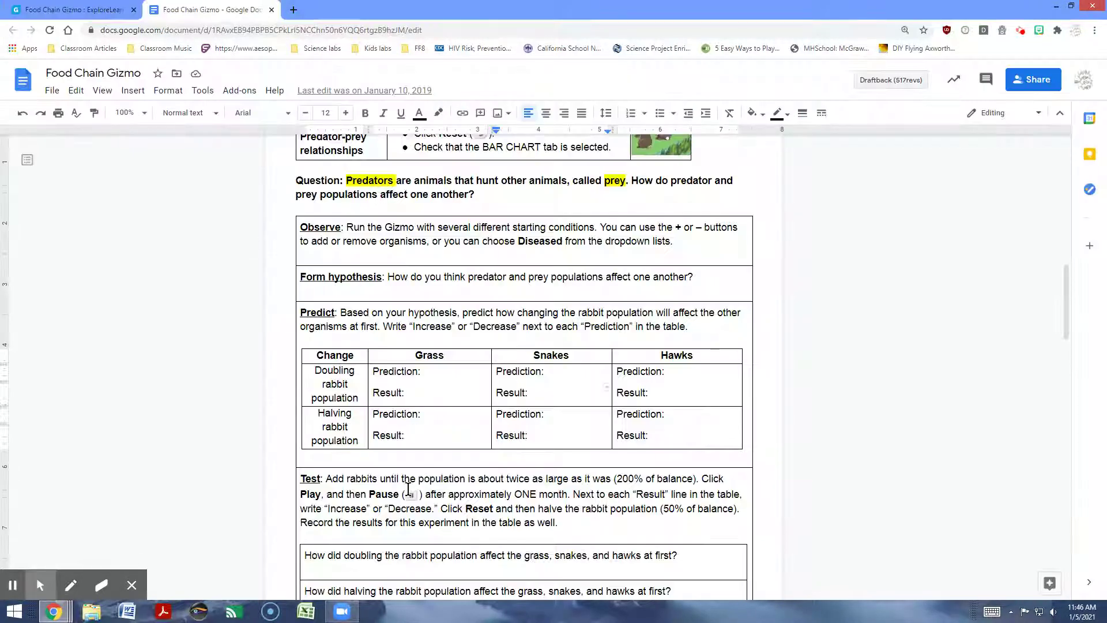
# - Scroll through the snake and hawk prediction tables down to Activity B: Long-term changes
pyautogui.scroll(-4, 381, 438)
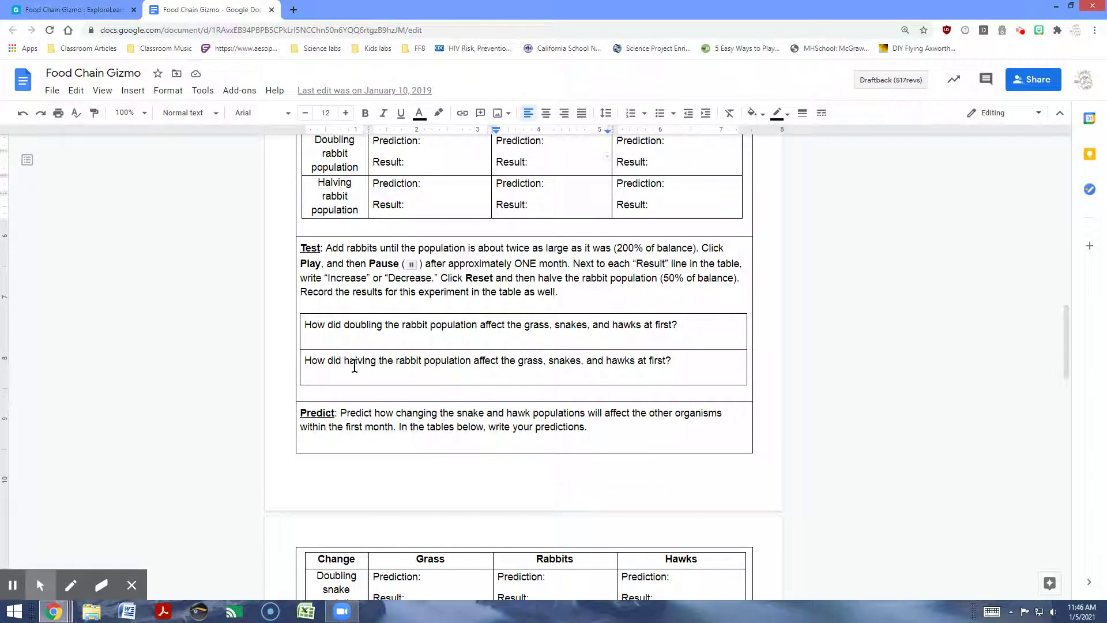
pyautogui.scroll(-1, 352, 395)
pyautogui.scroll(-3, 352, 394)
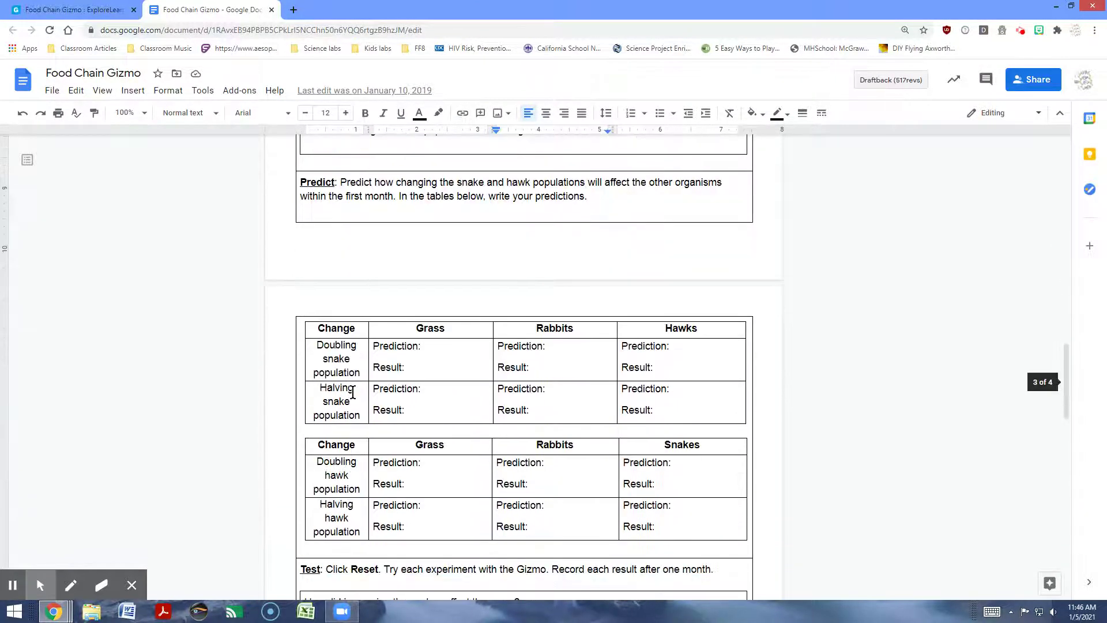
pyautogui.scroll(-1, 352, 394)
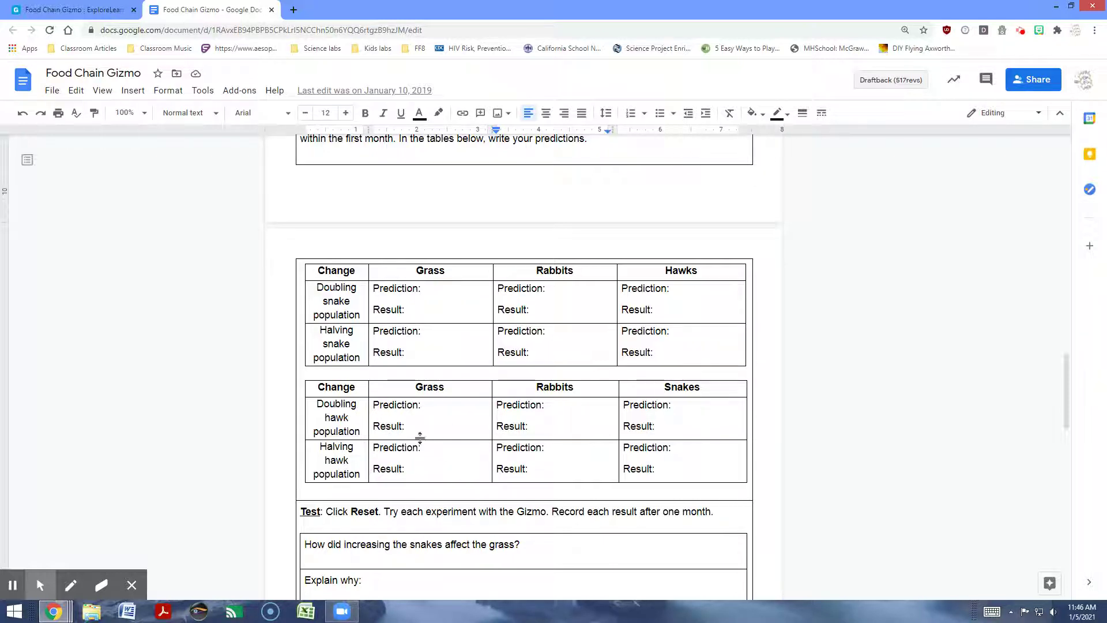
pyautogui.scroll(-3, 634, 444)
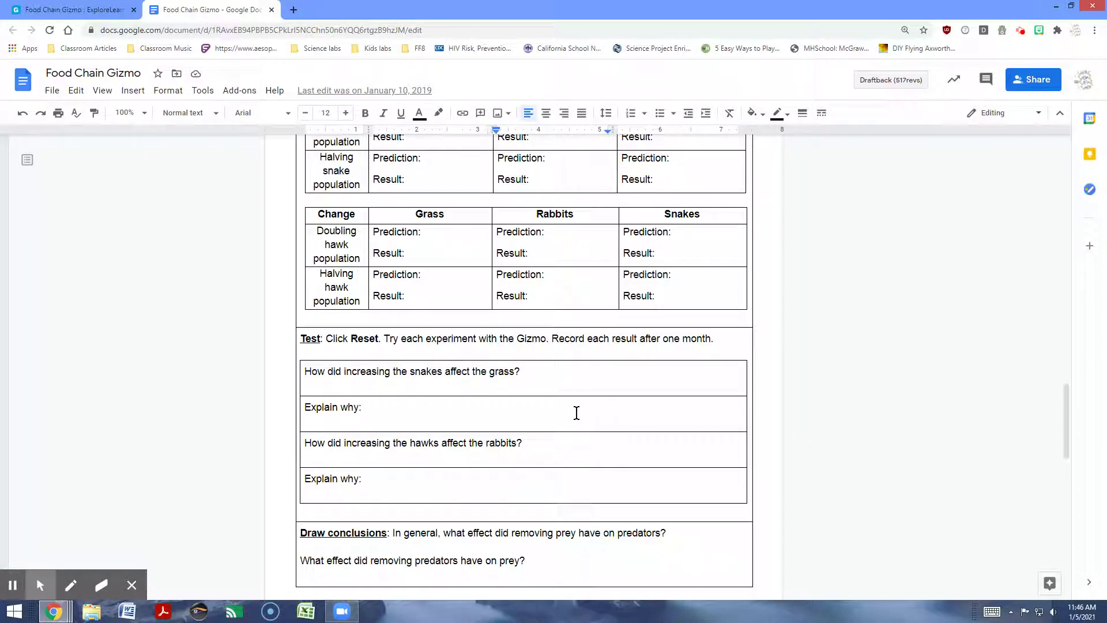
pyautogui.scroll(-1, 576, 413)
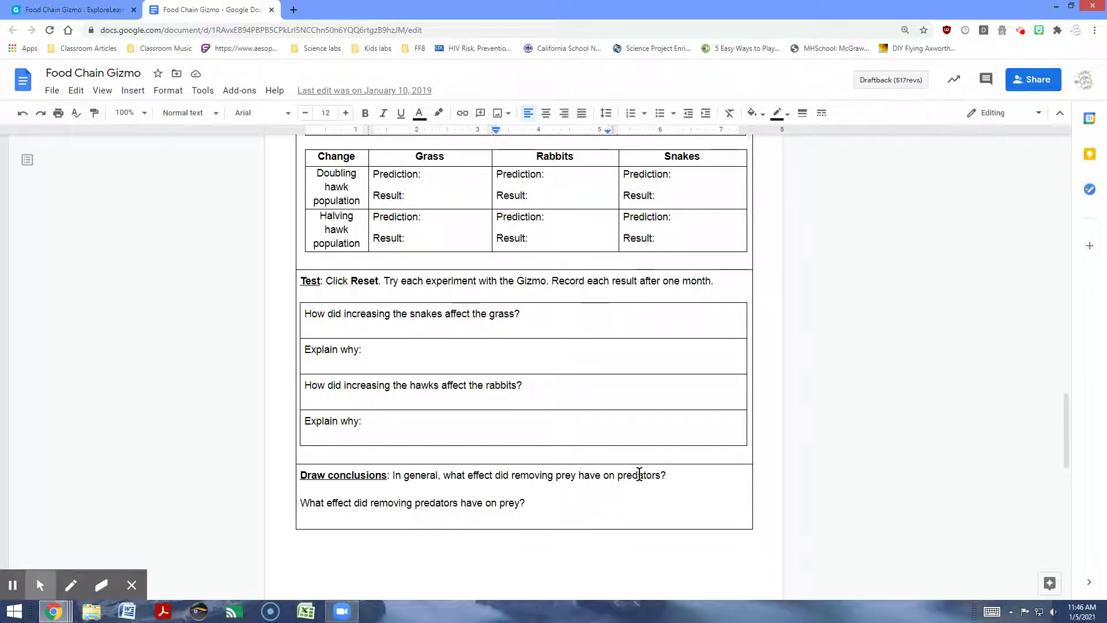
pyautogui.scroll(-10, 639, 474)
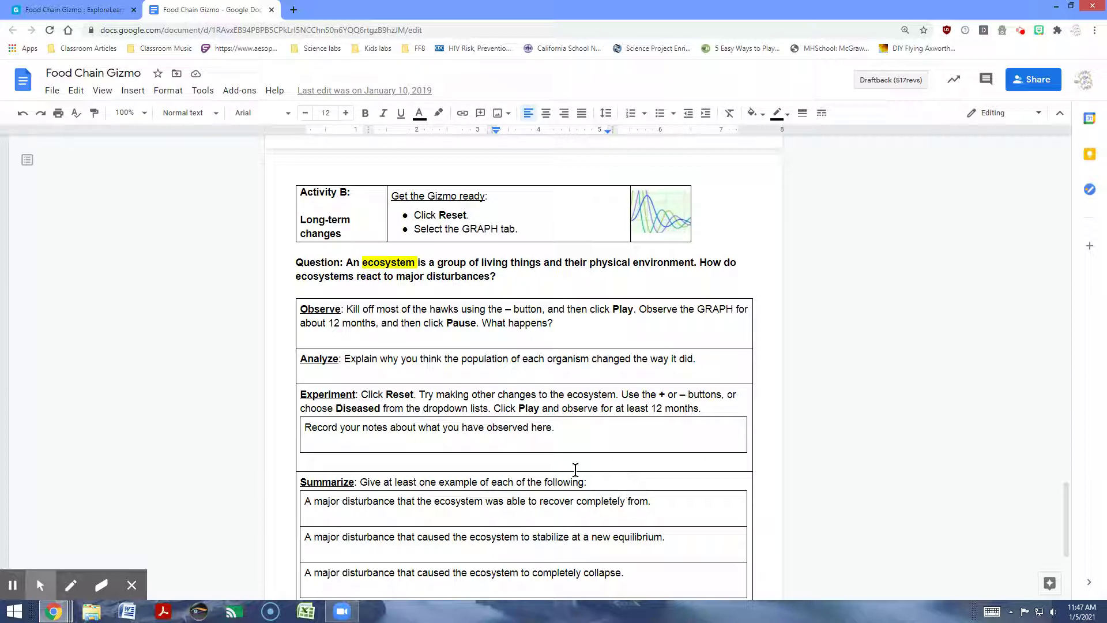
# - After reading the Activity B Observe step, switch back to the Food Chain Gizmo
pyautogui.click(17, 9)
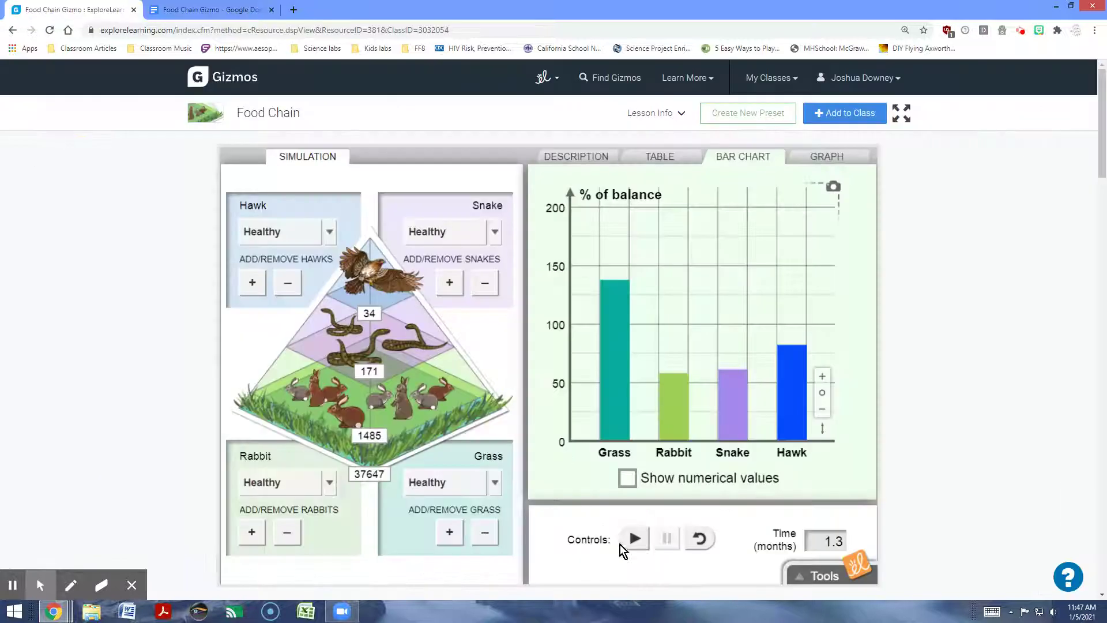
# - Reset the food chain and cut the hawk population from 42 down to 10
pyautogui.click(698, 539)
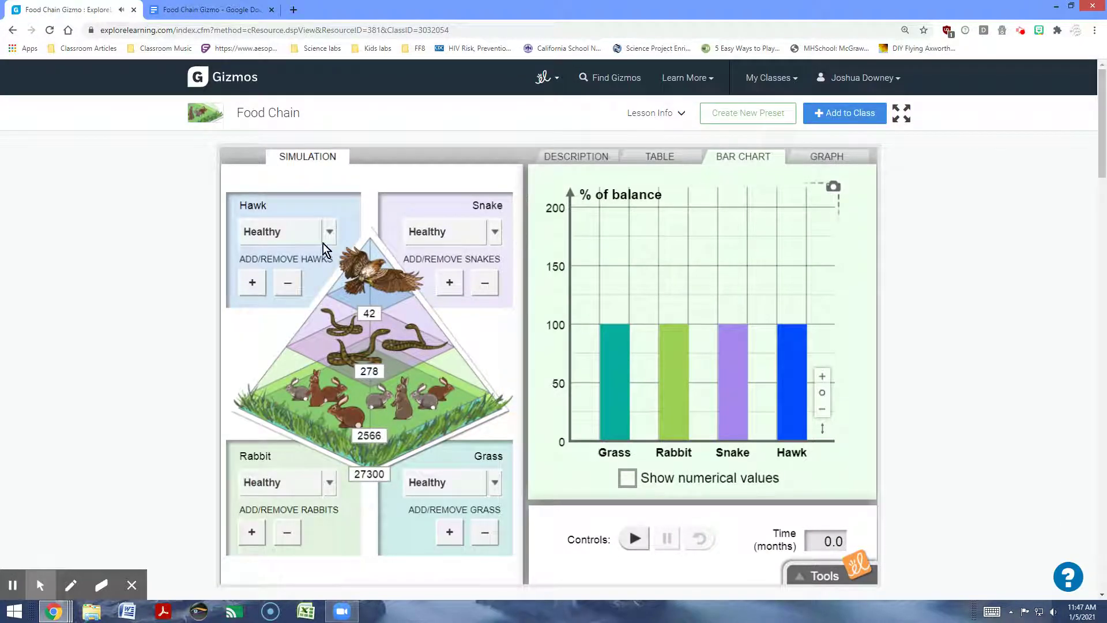
pyautogui.click(582, 160)
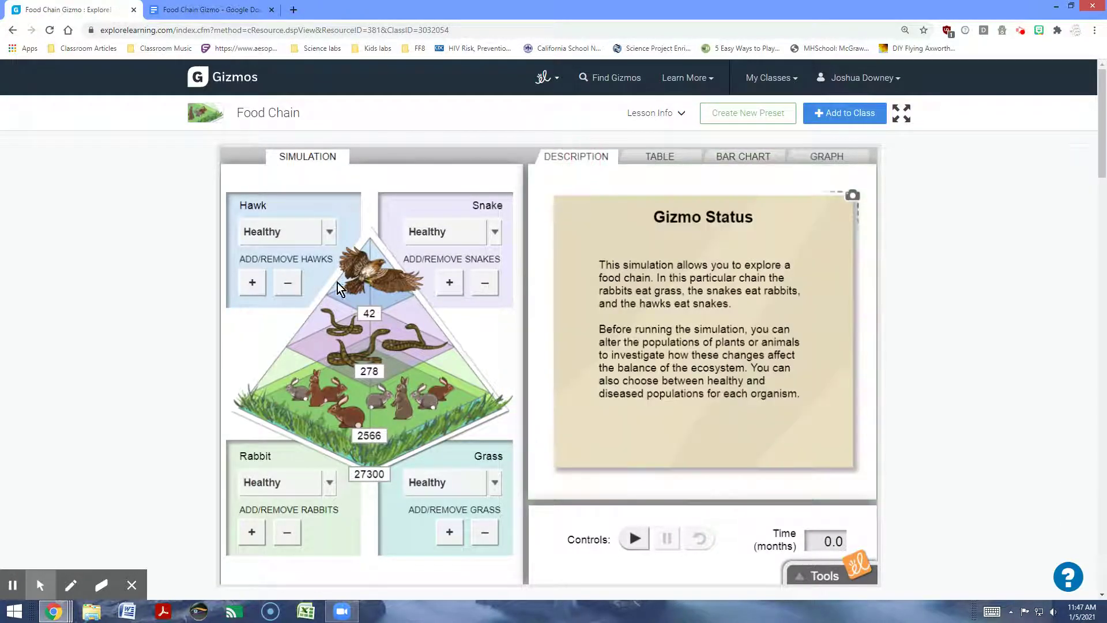
pyautogui.click(287, 283)
pyautogui.click(287, 284)
pyautogui.click(287, 284)
pyautogui.click(287, 283)
pyautogui.click(287, 284)
pyautogui.click(287, 283)
pyautogui.click(288, 283)
pyautogui.click(287, 284)
pyautogui.click(287, 284)
pyautogui.click(287, 284)
pyautogui.click(287, 284)
pyautogui.click(287, 284)
pyautogui.click(258, 288)
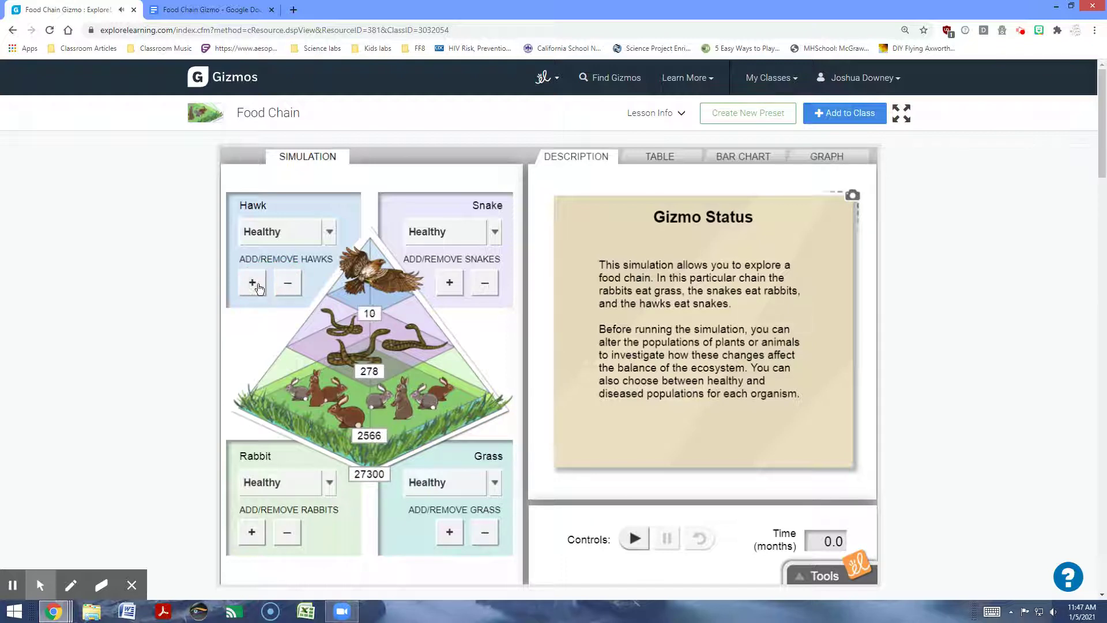
# - Check the worksheet, then run the simulation on the GRAPH tab to about 12 months
pyautogui.click(219, 8)
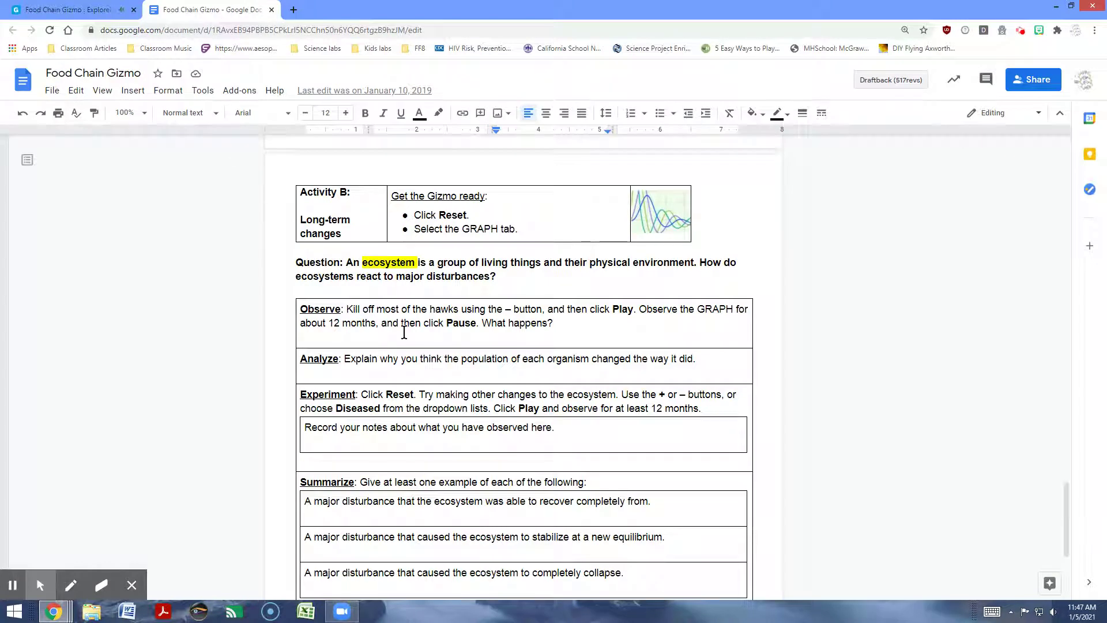
pyautogui.click(65, 11)
pyautogui.click(822, 155)
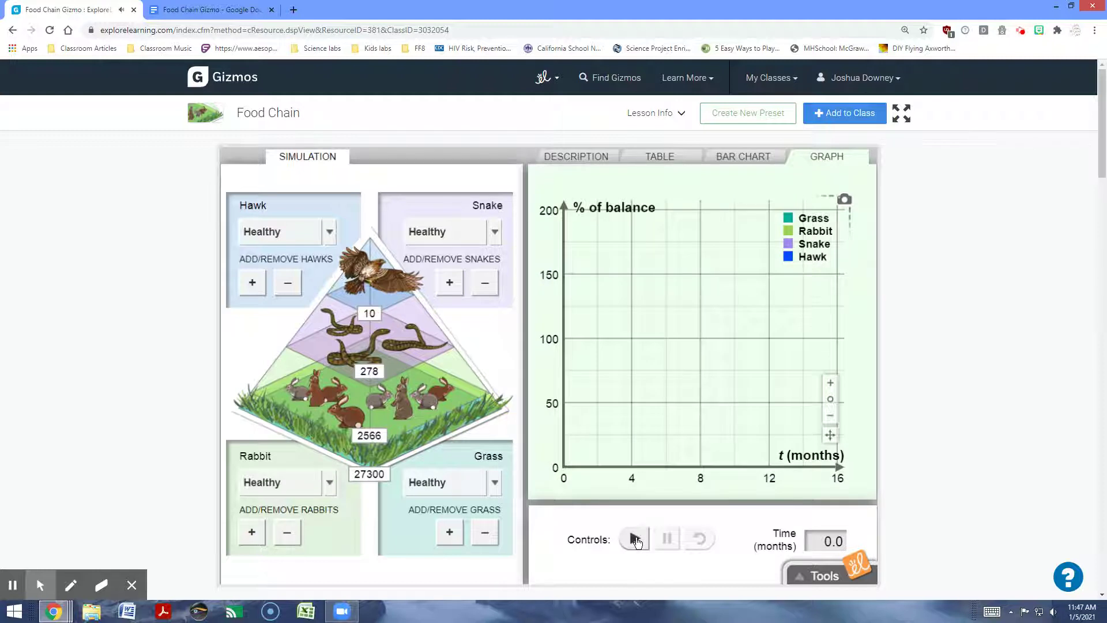
pyautogui.click(636, 540)
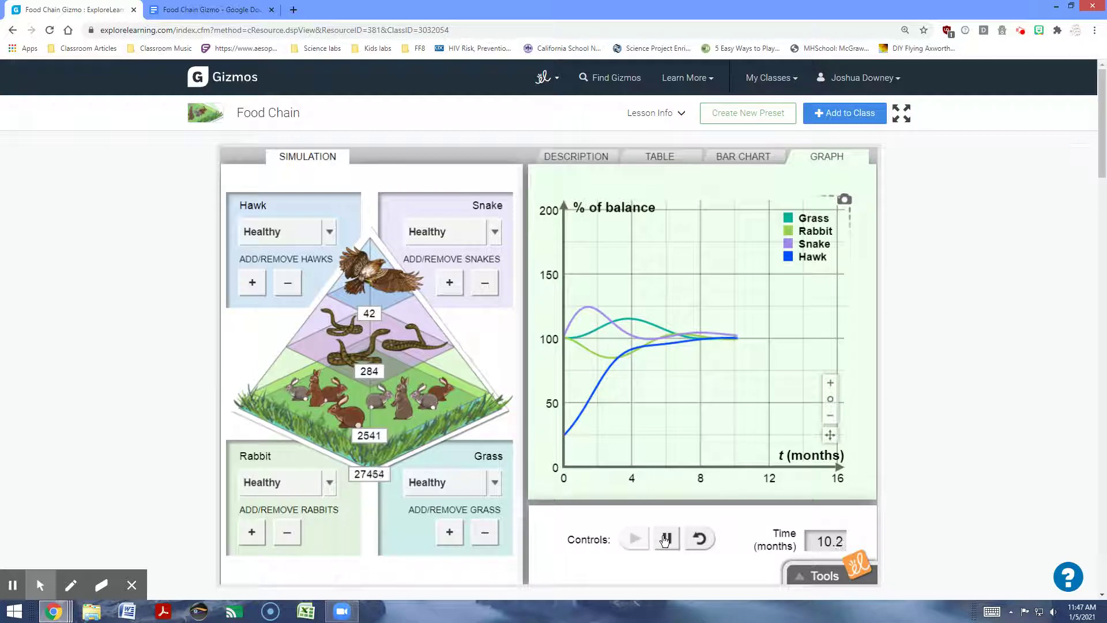
pyautogui.click(664, 539)
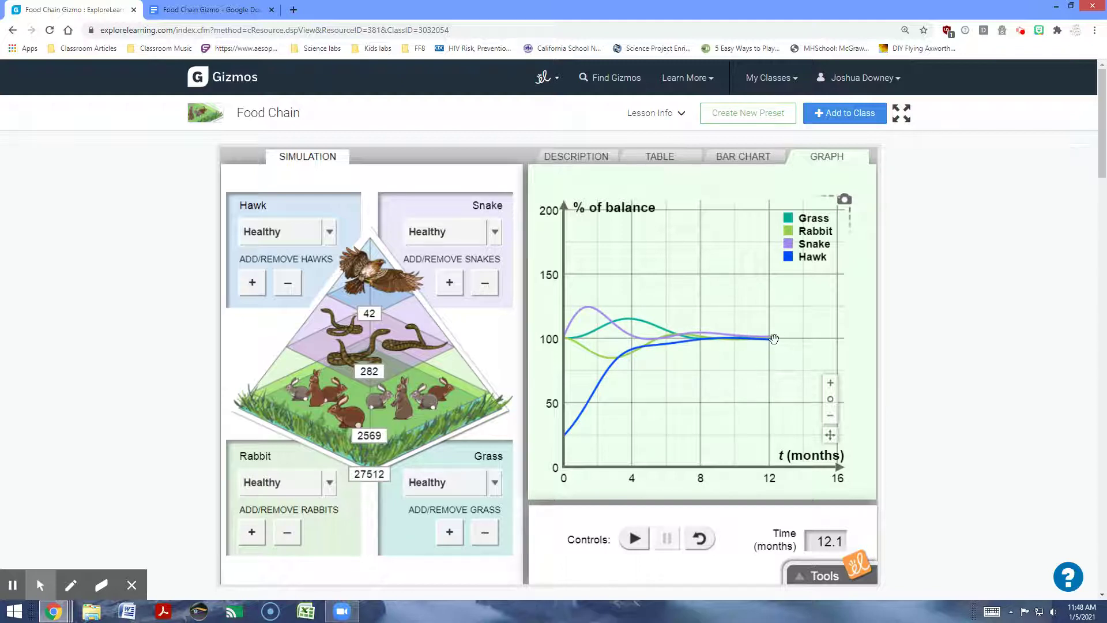
# - Scroll through the Activity B questions in the worksheet
pyautogui.click(222, 14)
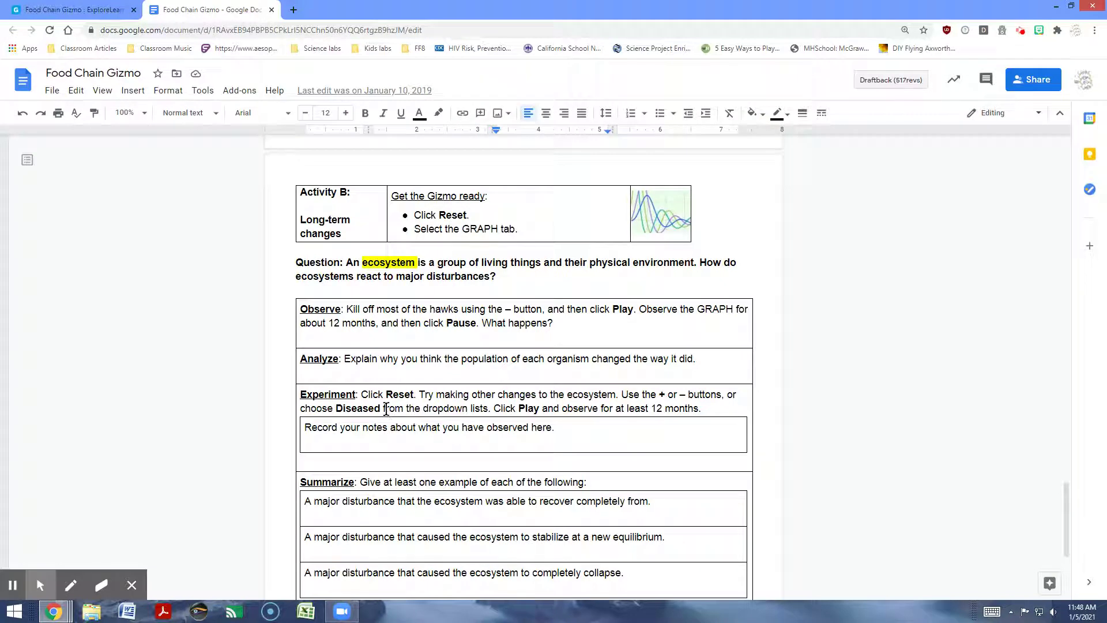
pyautogui.scroll(-1, 385, 287)
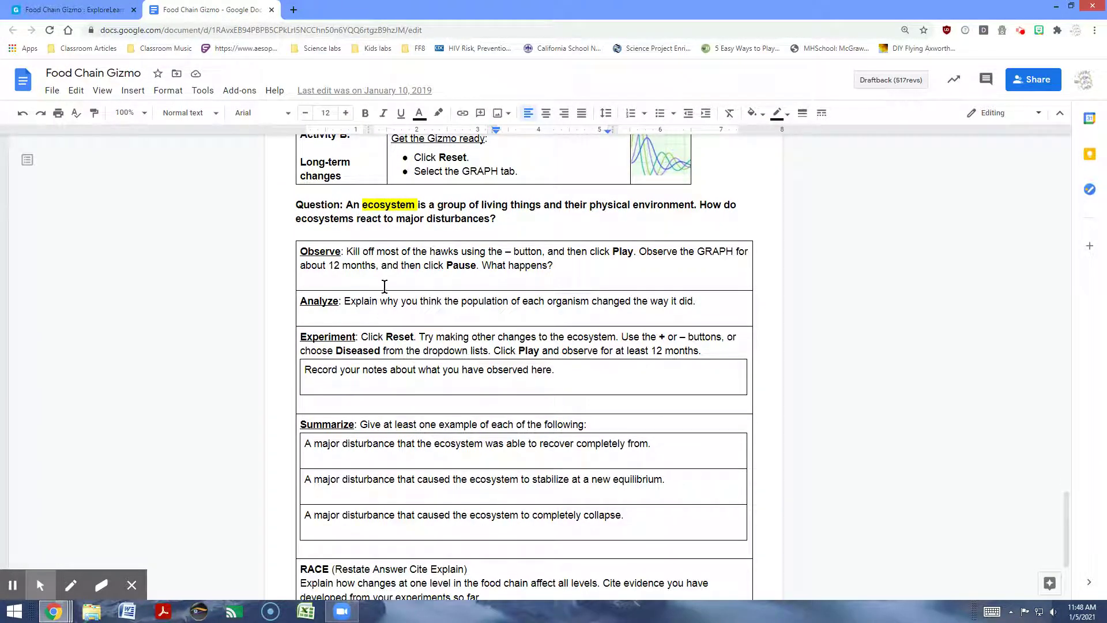
pyautogui.scroll(-1, 384, 284)
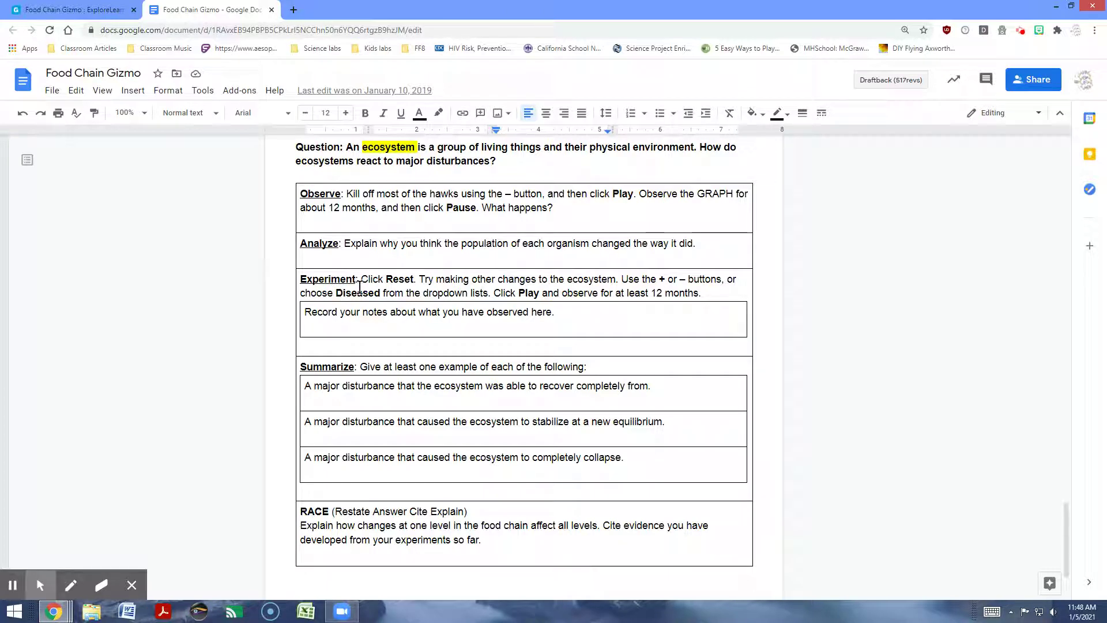
# - Reset the Food Chain Gizmo to 0.0 months and show its description, then return to the Experiment prompts
pyautogui.click(102, 10)
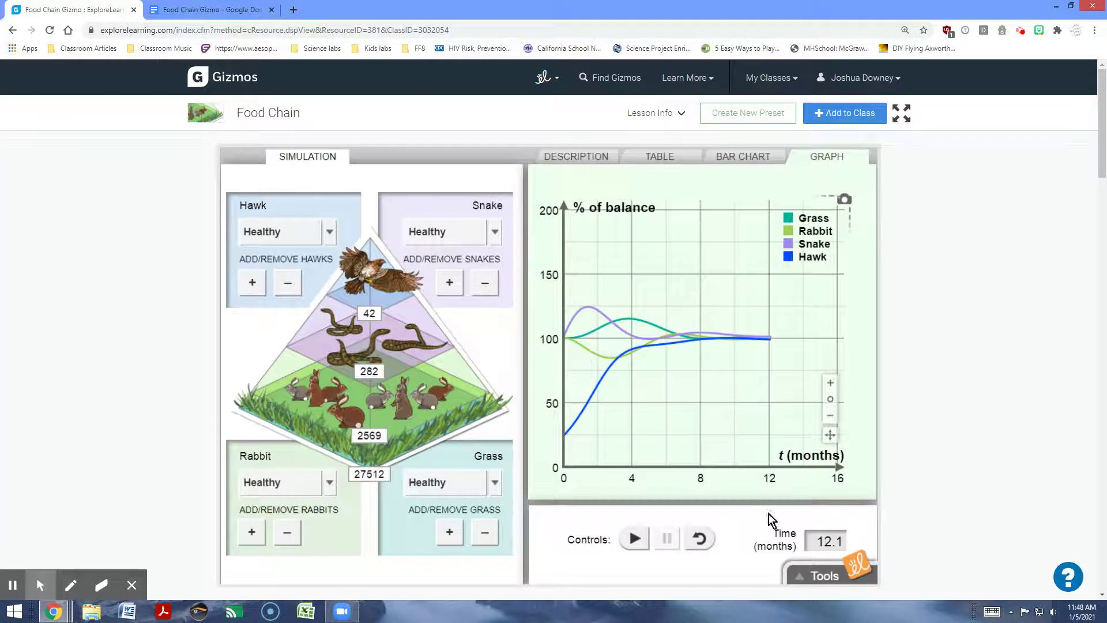
pyautogui.click(697, 540)
pyautogui.click(565, 154)
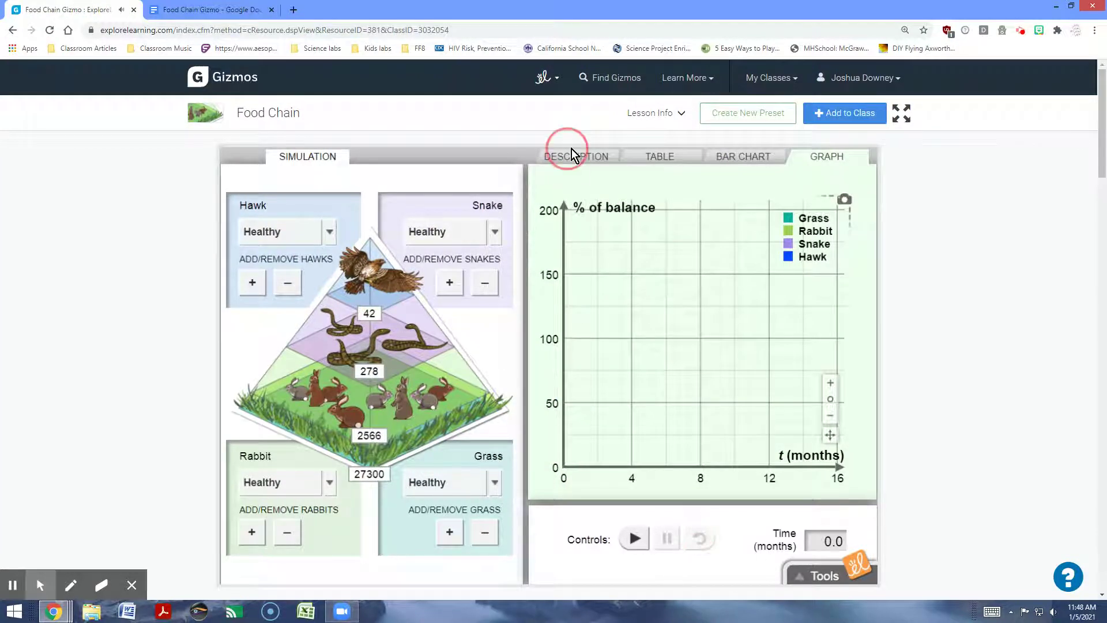
pyautogui.click(179, 10)
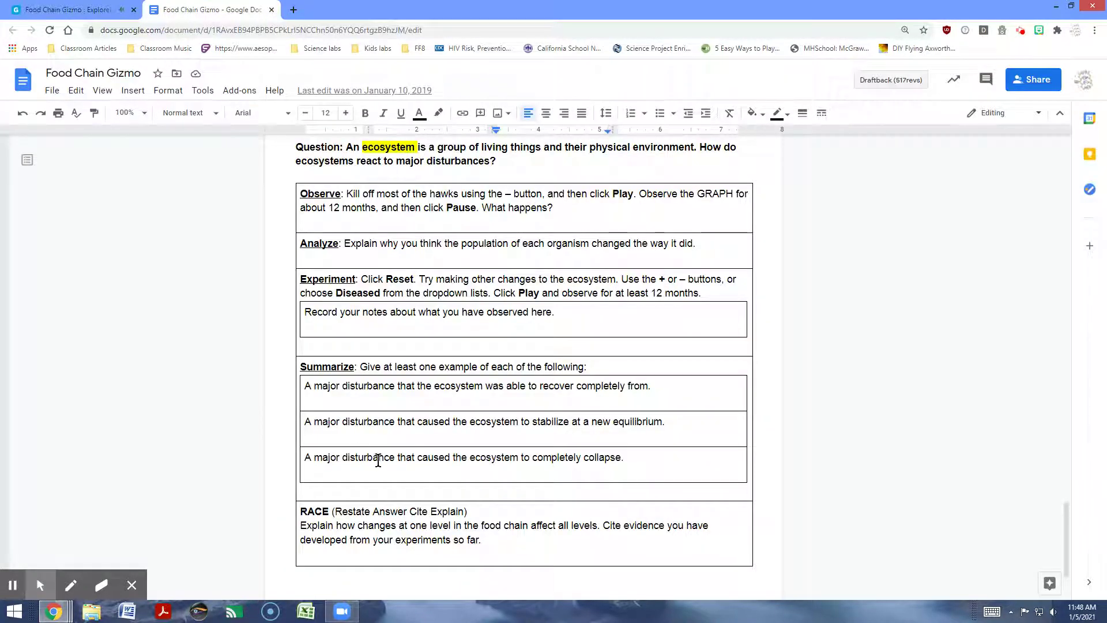
pyautogui.scroll(-1, 381, 461)
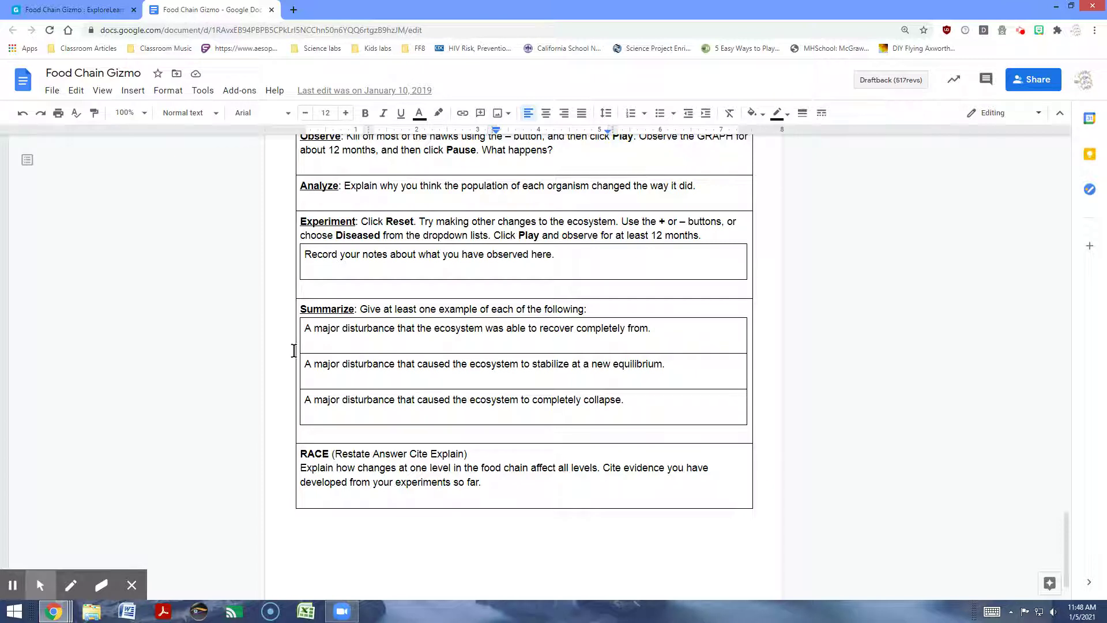
# - Switch to the reset Food Chain Gizmo showing 0.0 months and populations 42, 278, 2566, 27300
pyautogui.click(63, 9)
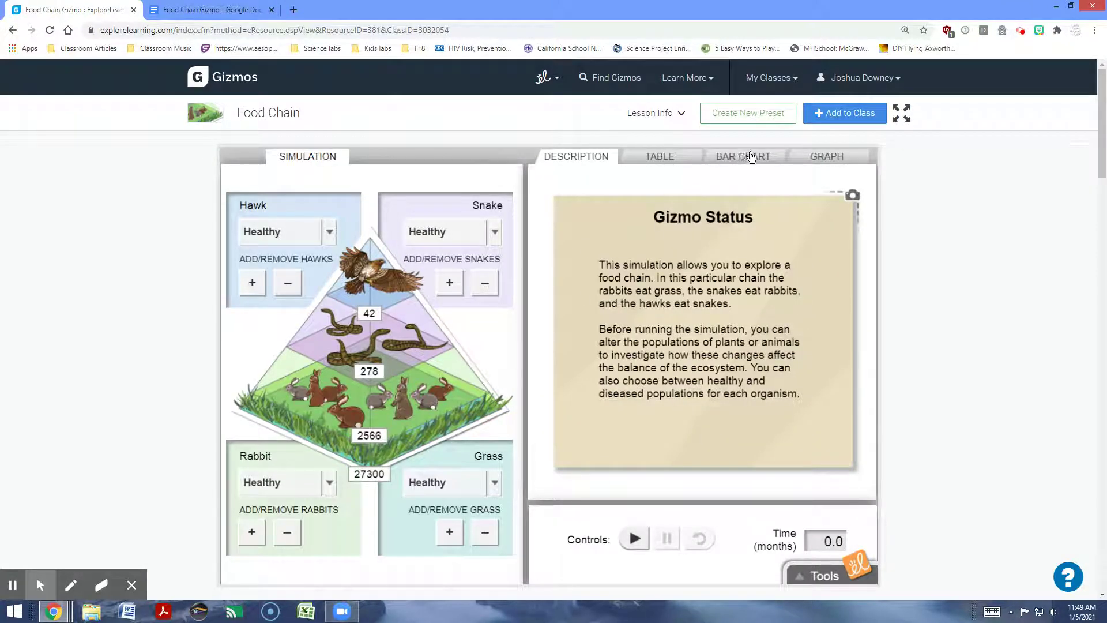
# - Display the Gizmo's empty % of balance graph, then go back to the unanswered Activity B prompts
pyautogui.click(802, 155)
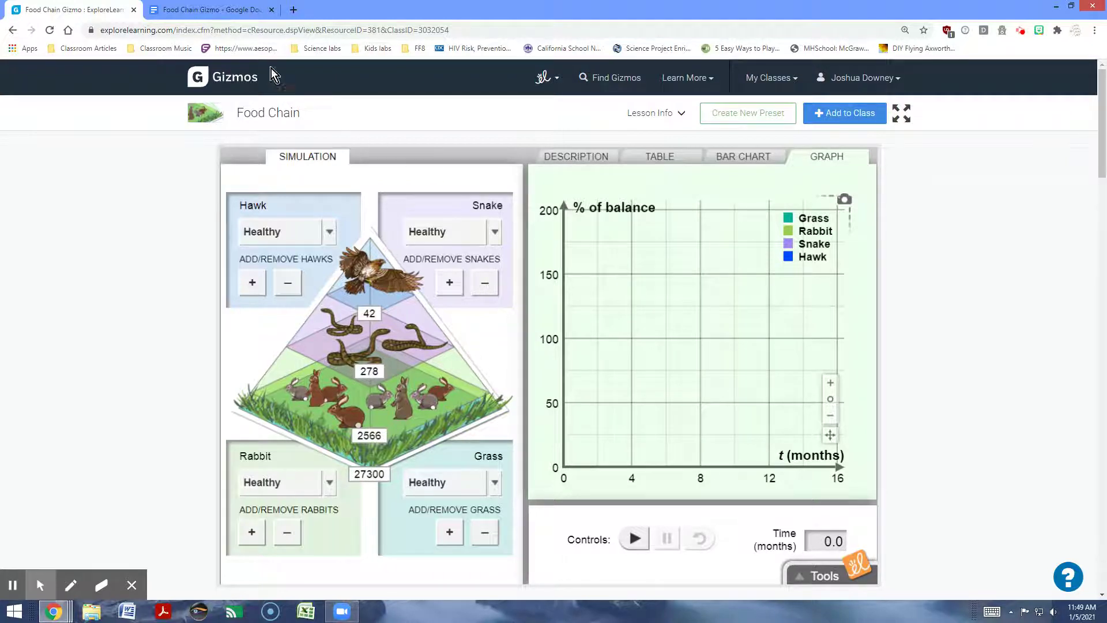
pyautogui.click(224, 10)
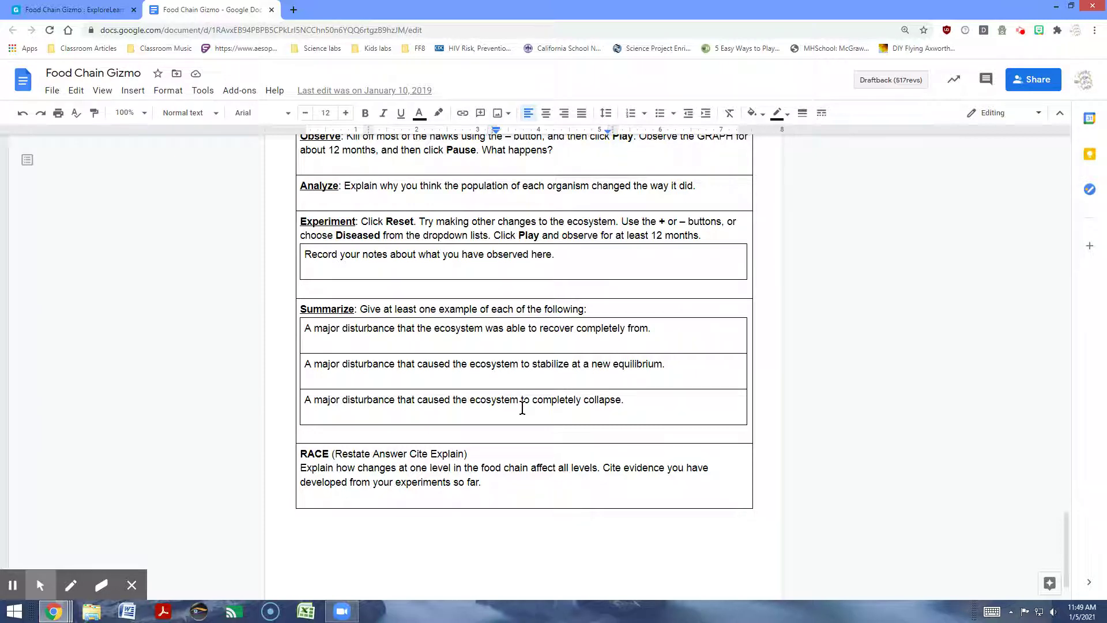
pyautogui.click(70, 10)
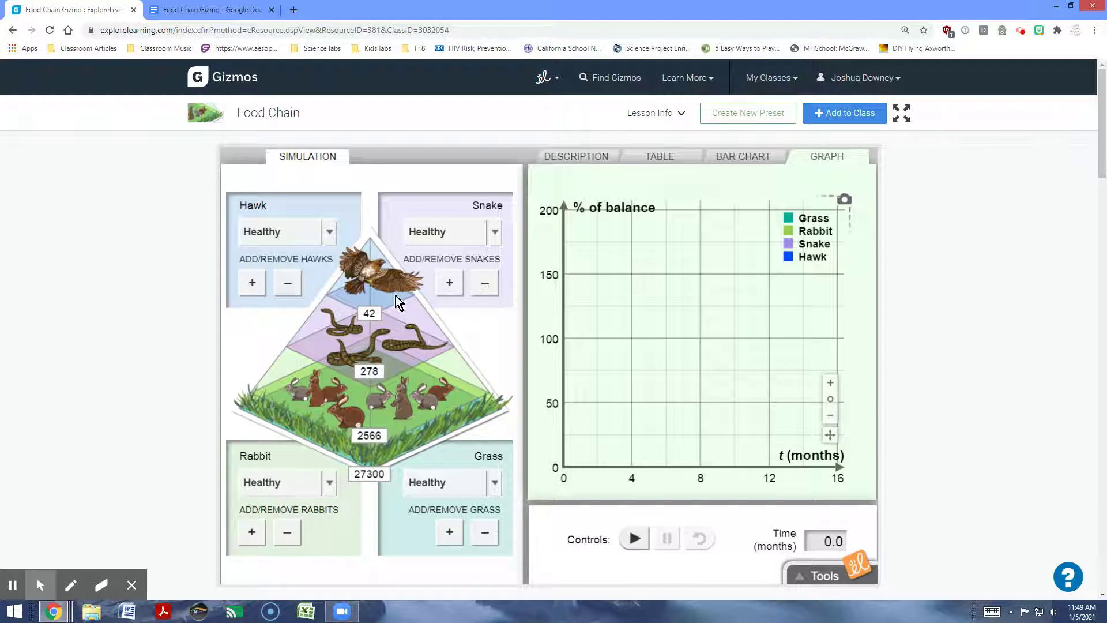
pyautogui.click(186, 8)
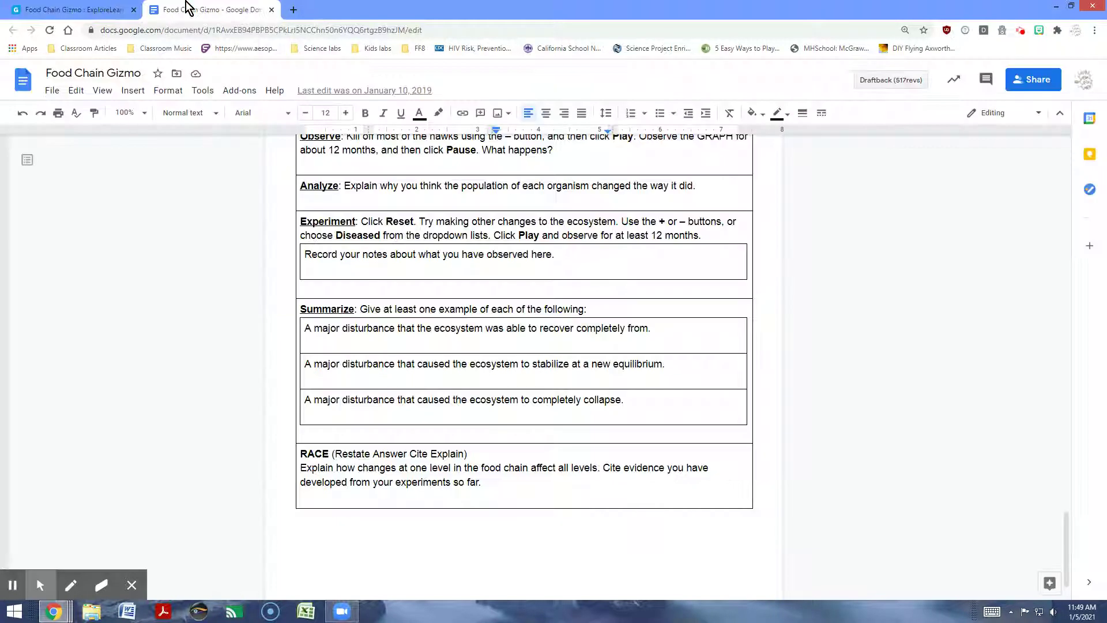